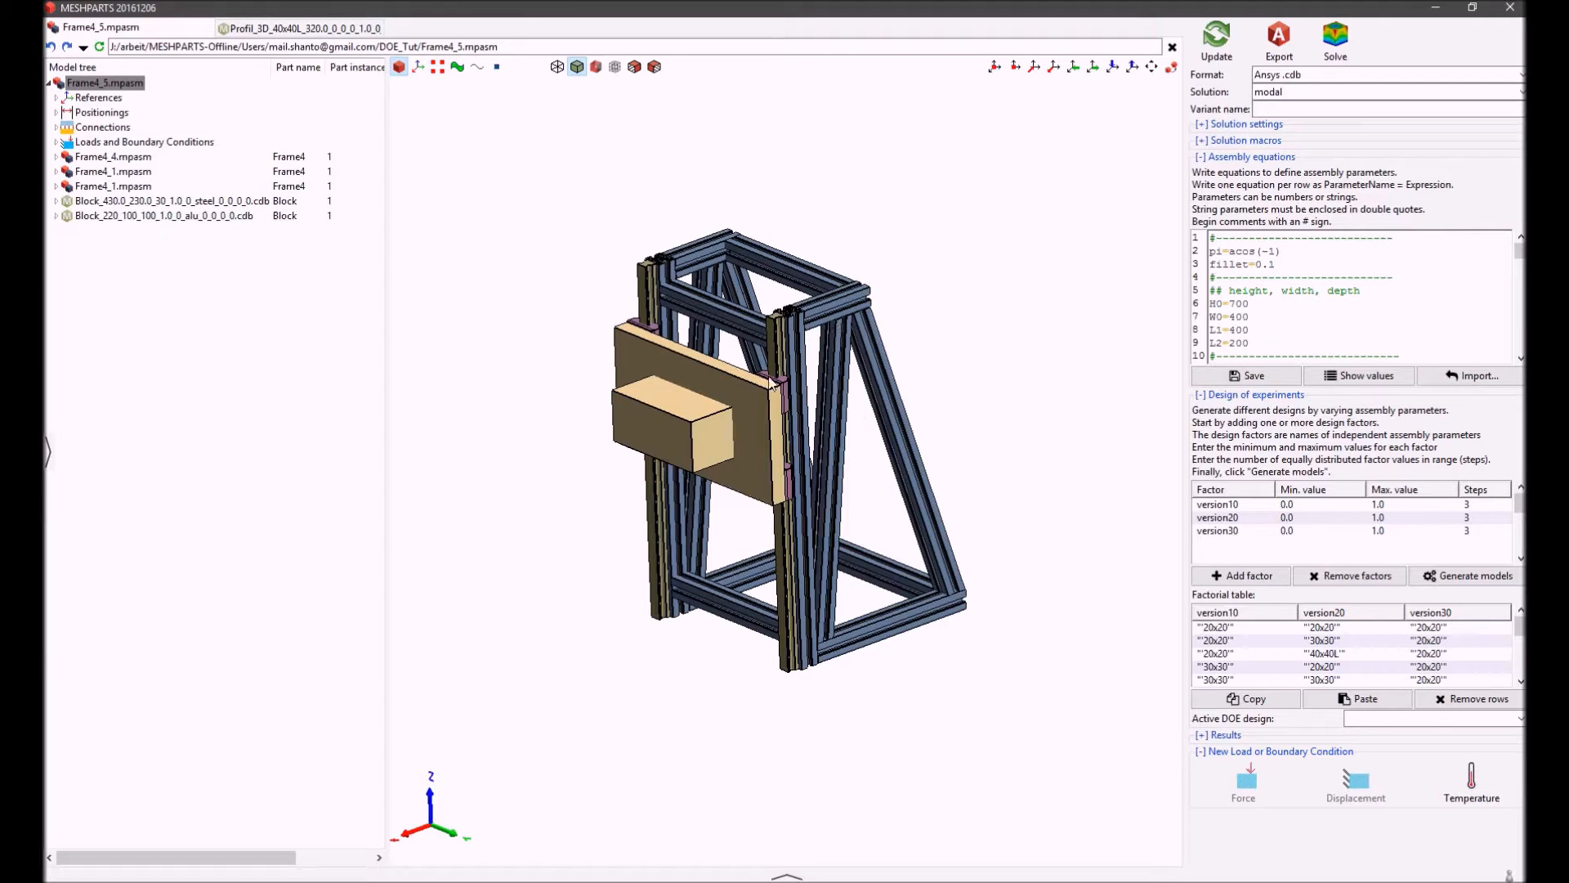
Pull the blocks and both guide rails away from the frame to examine the main assembly's components
scroll(778, 358, down, 3)
scroll(777, 358, up, 6)
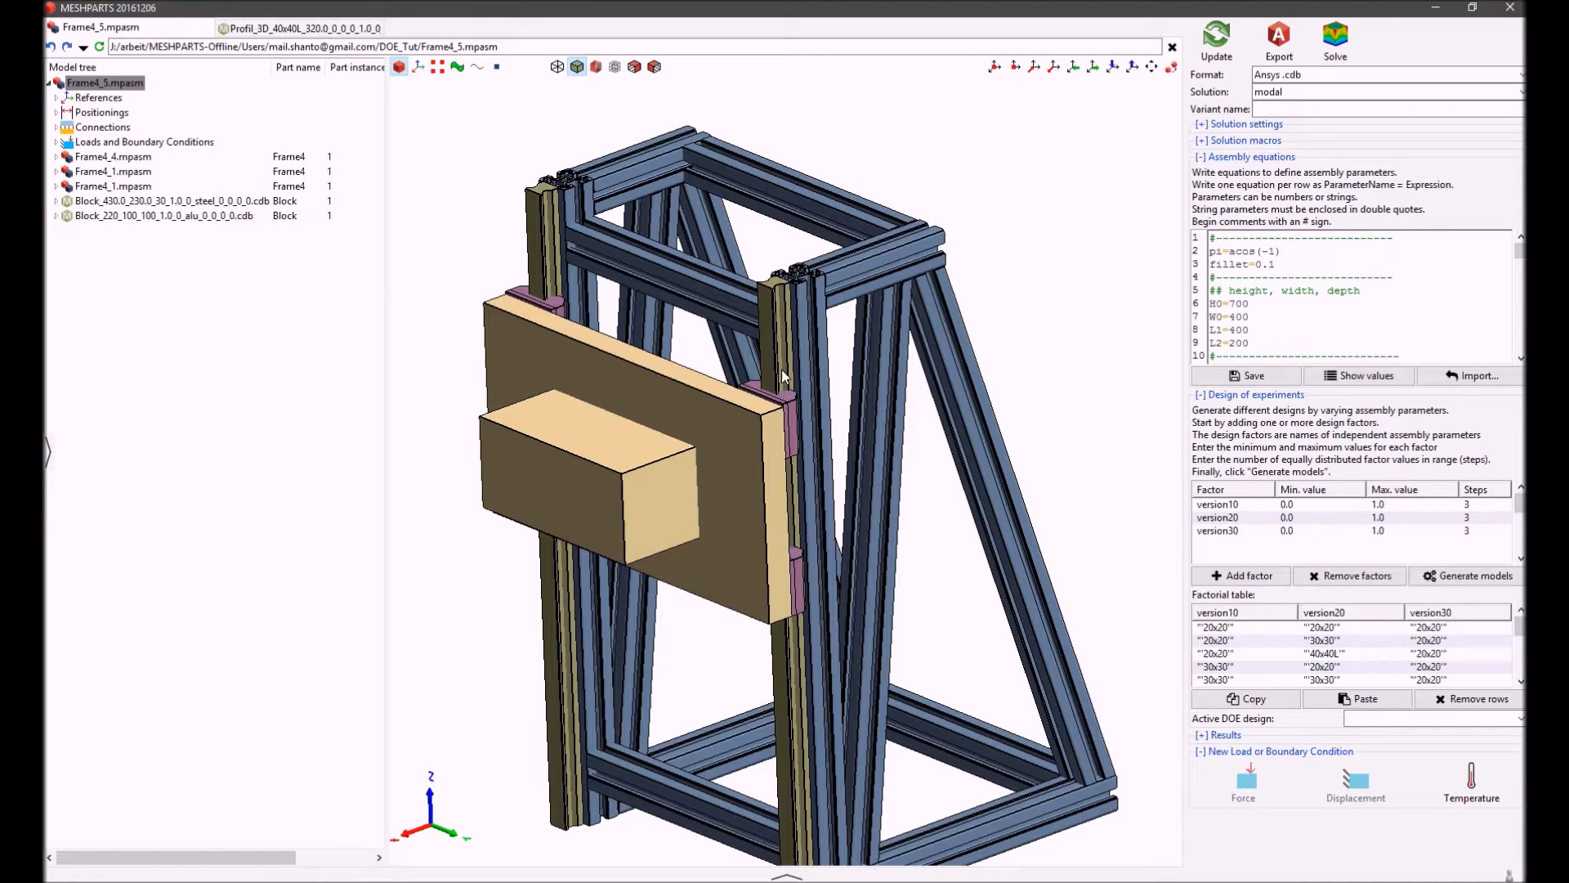
scroll(782, 369, down, 3)
drag(627, 443, 519, 618)
drag(644, 286, 574, 211)
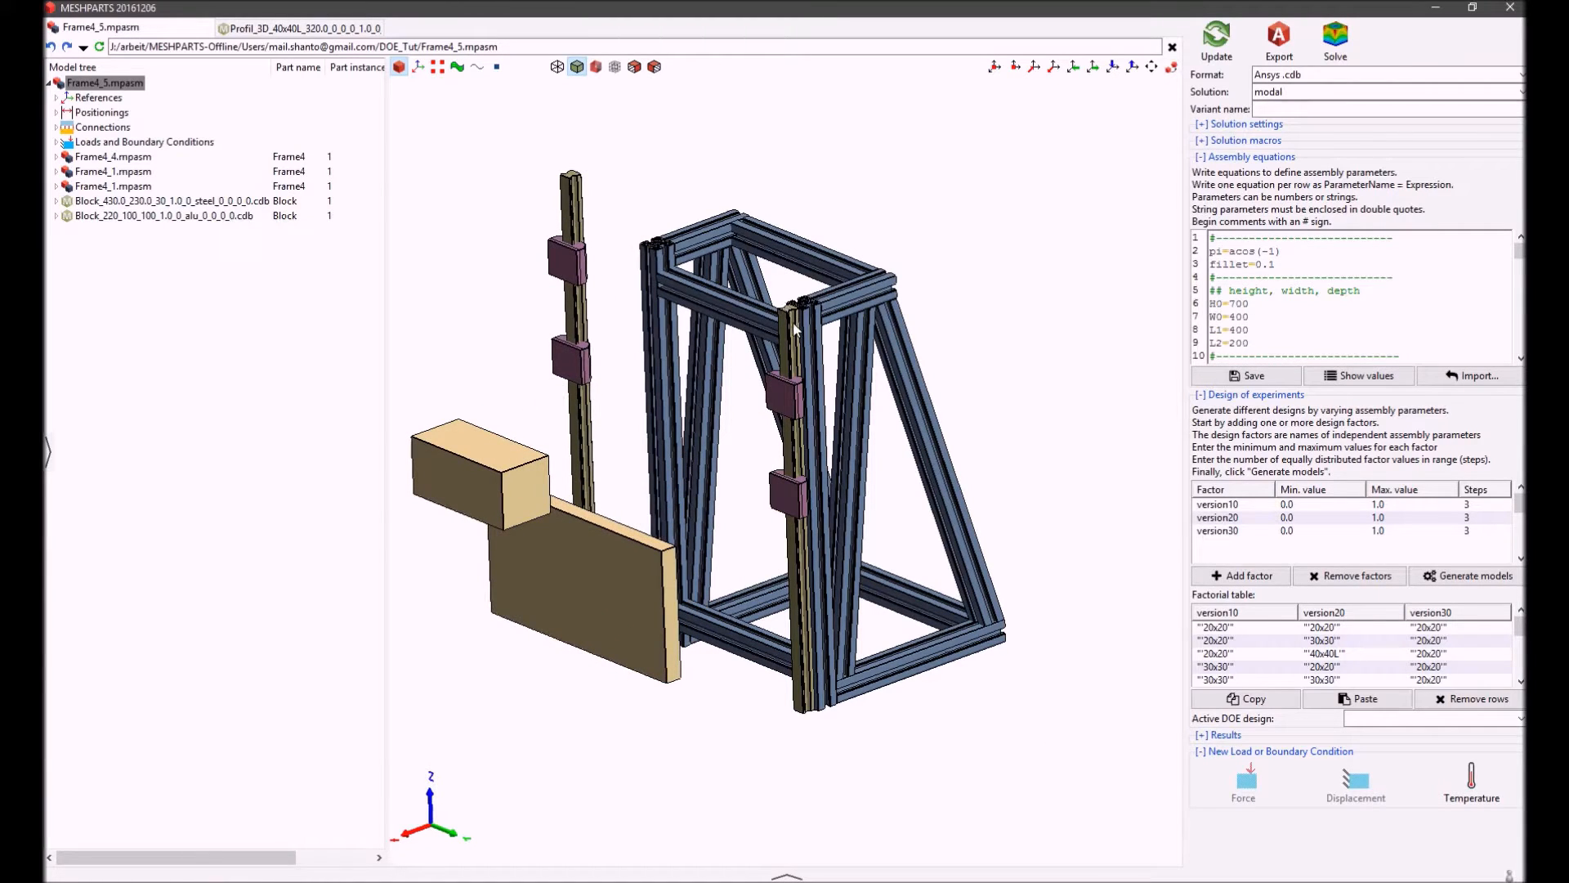
drag(794, 330, 1028, 390)
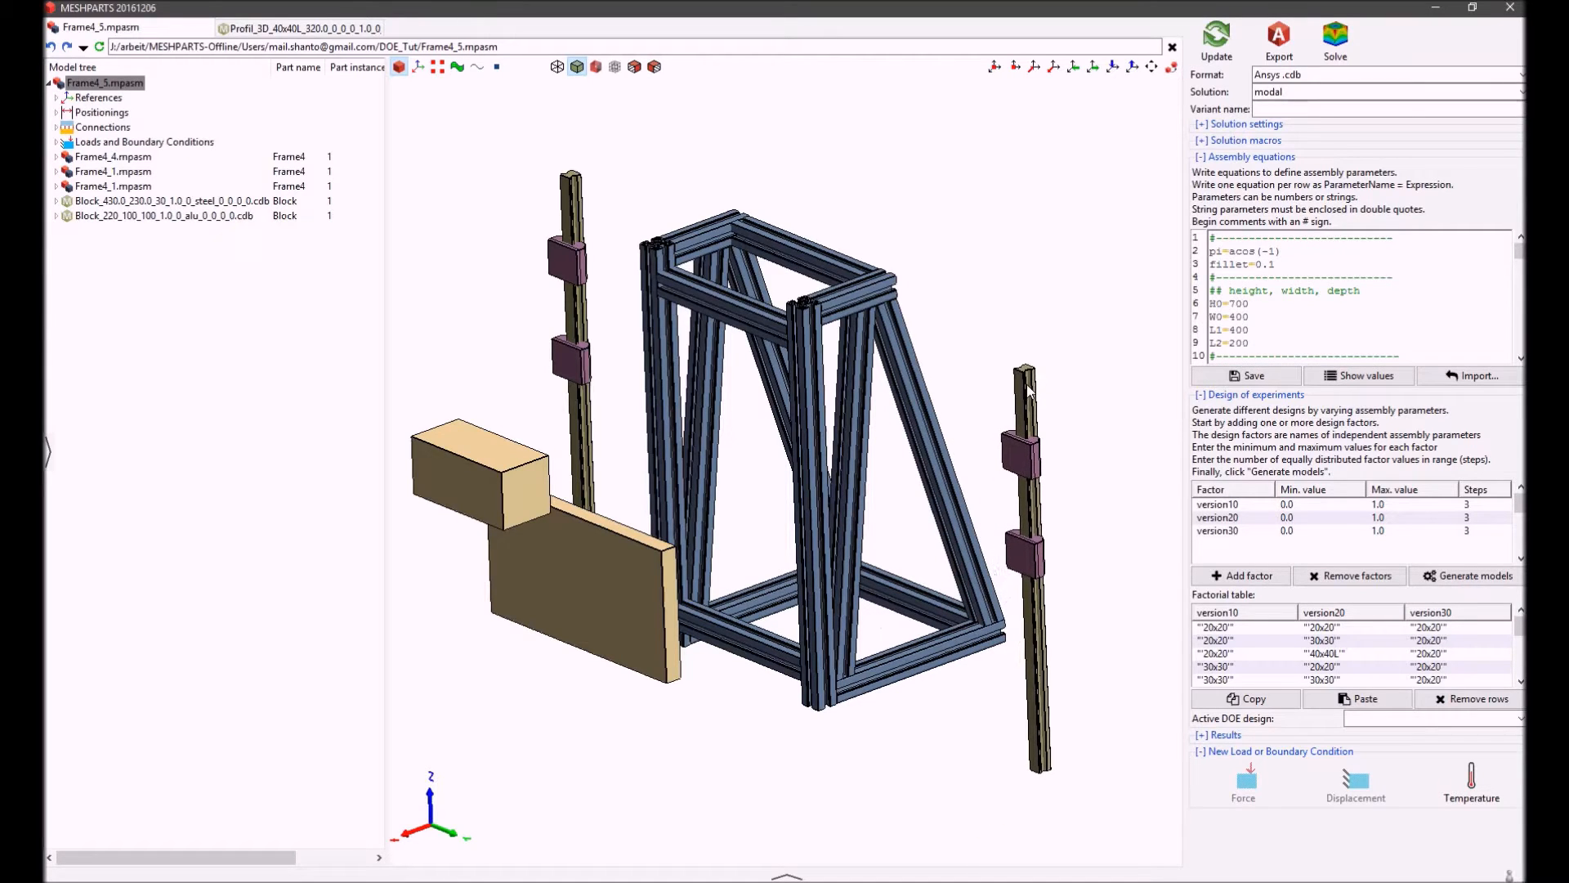
drag(663, 443, 772, 361)
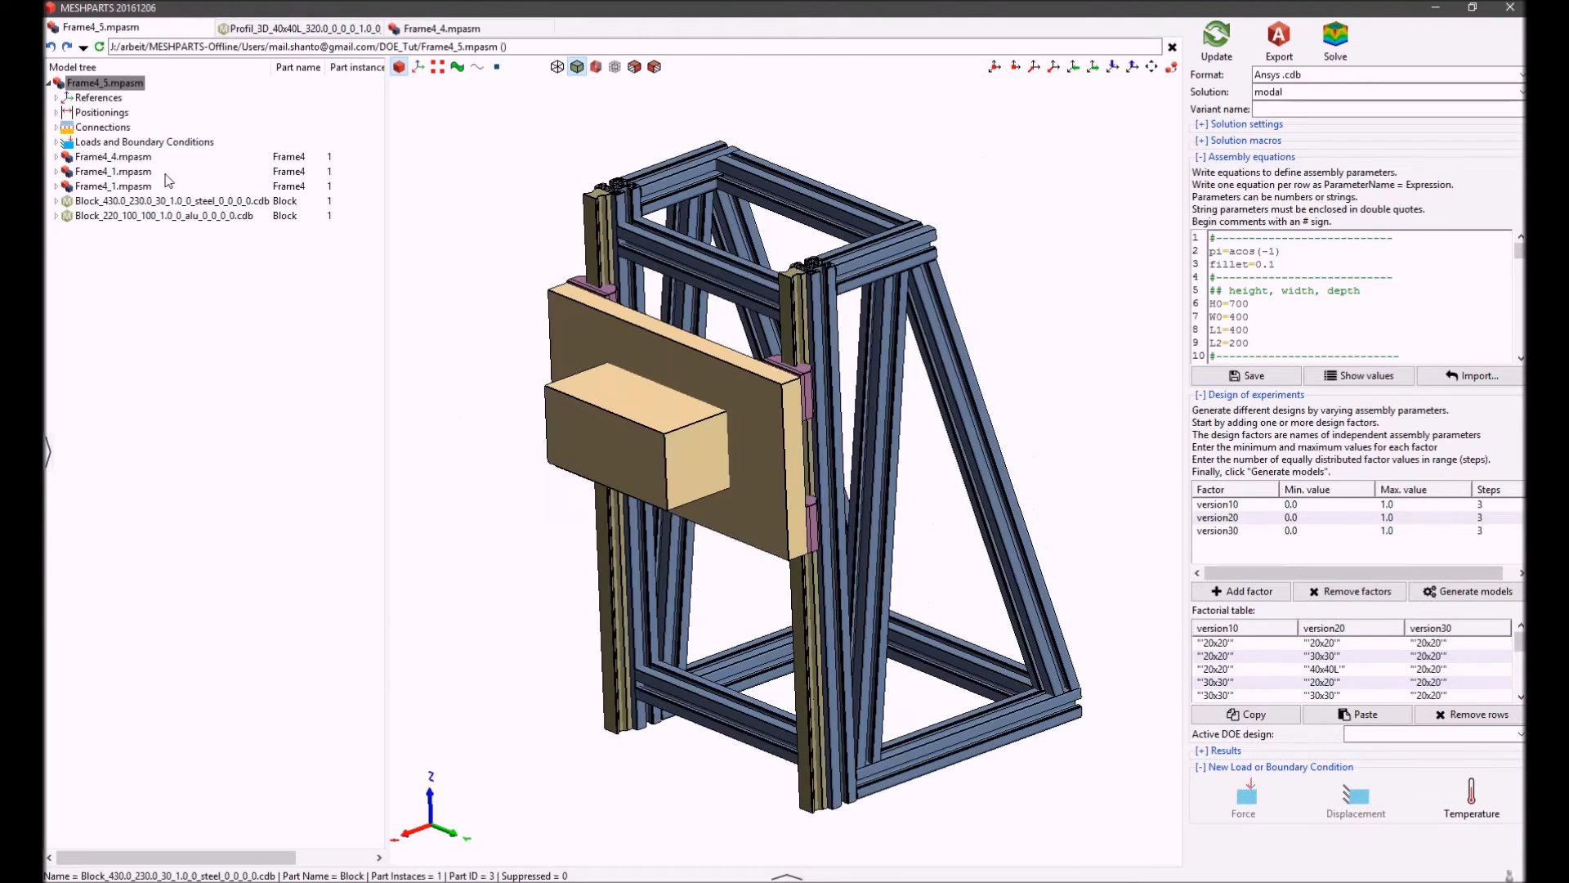
Open the Frame4_4.mpasm subassembly and pull its two side frames away from the connecting cross profiles
click(121, 157)
right_click(121, 157)
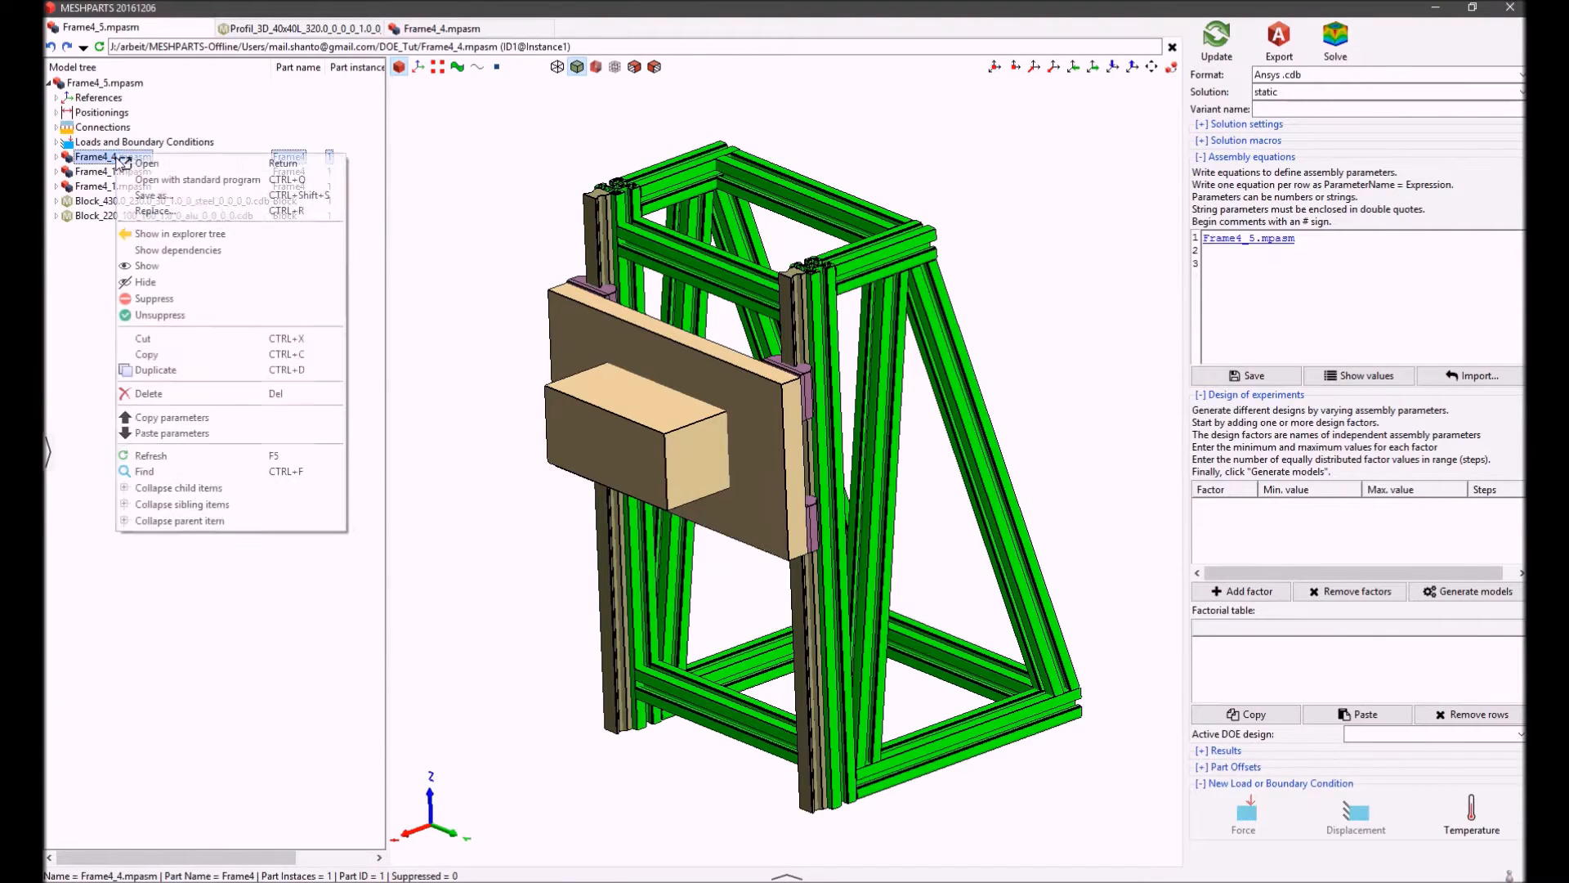
click(147, 164)
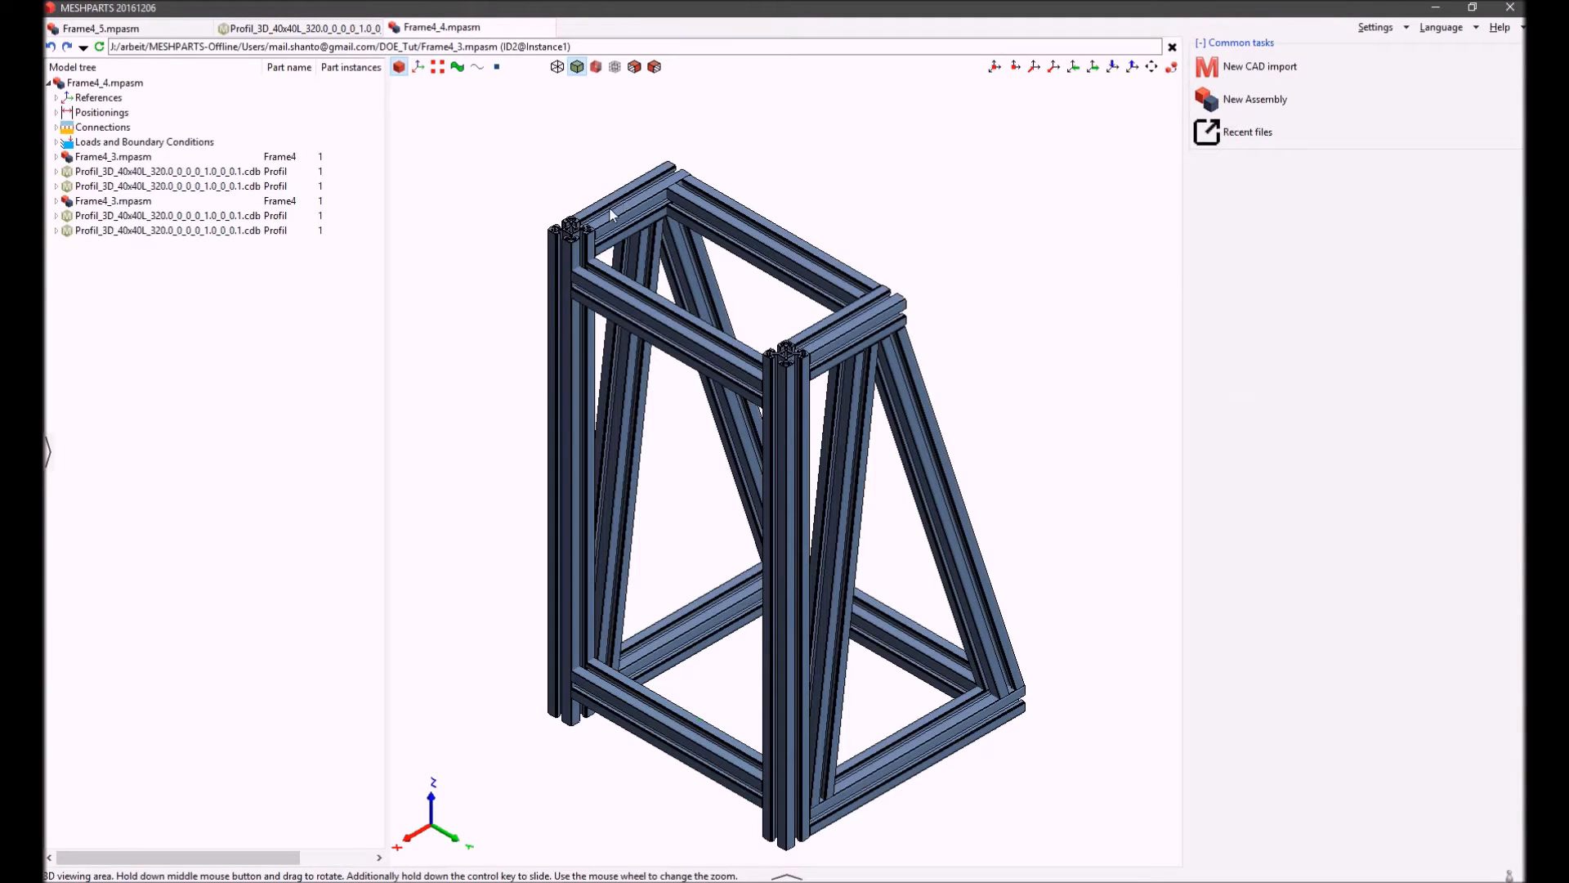
drag(611, 214, 537, 182)
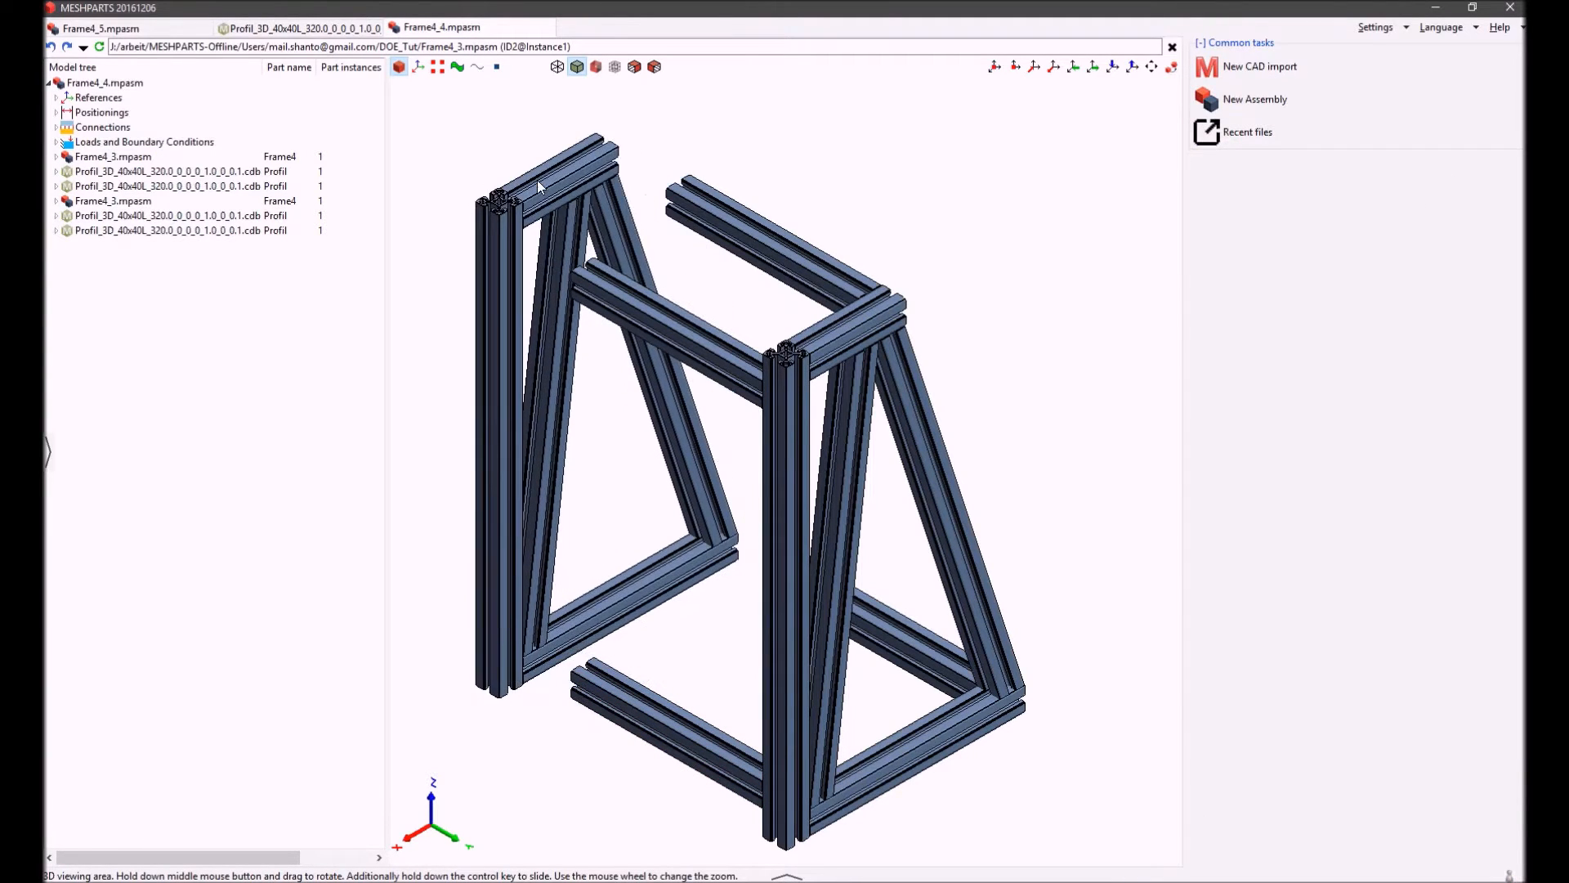
drag(821, 335, 978, 370)
Separate the individual profiles of the Frame4_3.mpasm side frame to examine how it is built
scroll(667, 297, up, 3)
drag(667, 297, 548, 309)
drag(691, 140, 674, 112)
drag(742, 718, 748, 747)
drag(860, 523, 1013, 462)
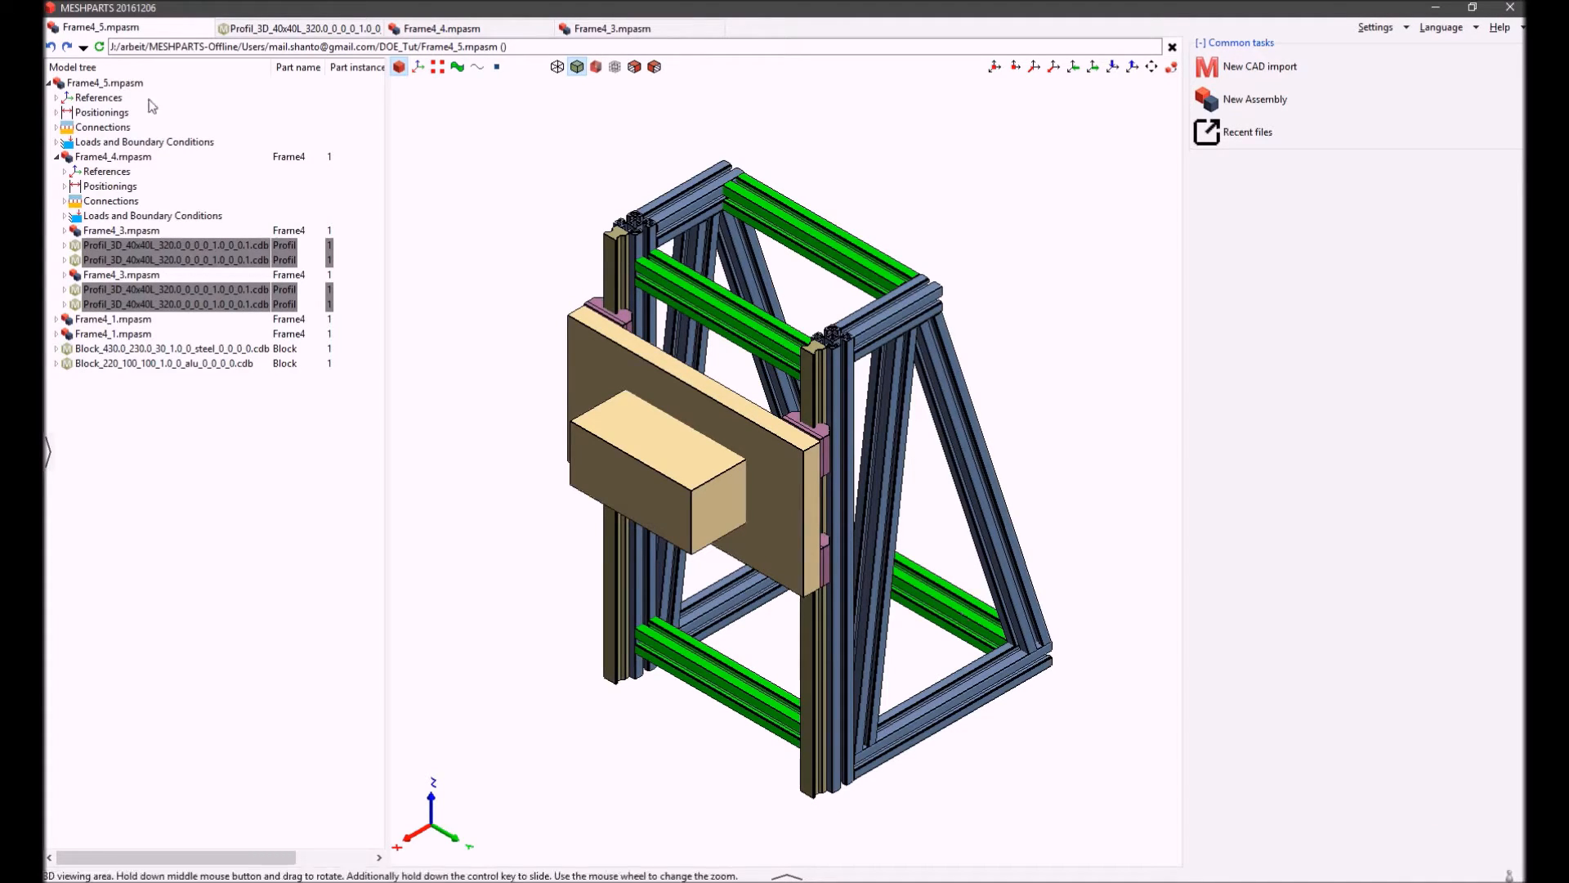
Select the Frame4_5.mpasm assembly and browse the parameters available for the version10 design factor
click(131, 84)
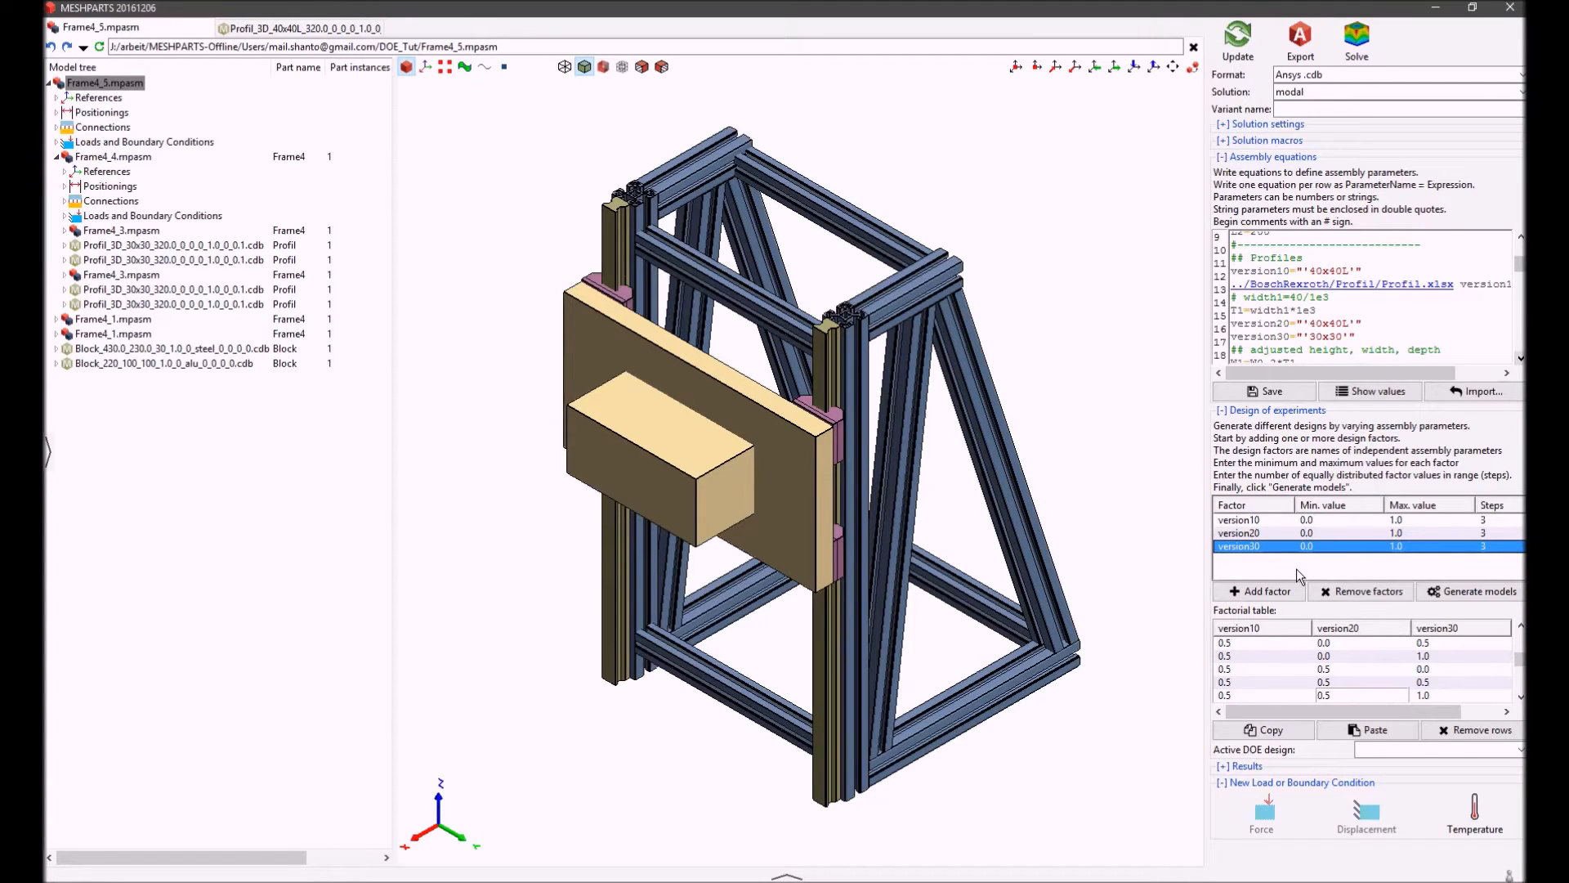
double_click(1266, 521)
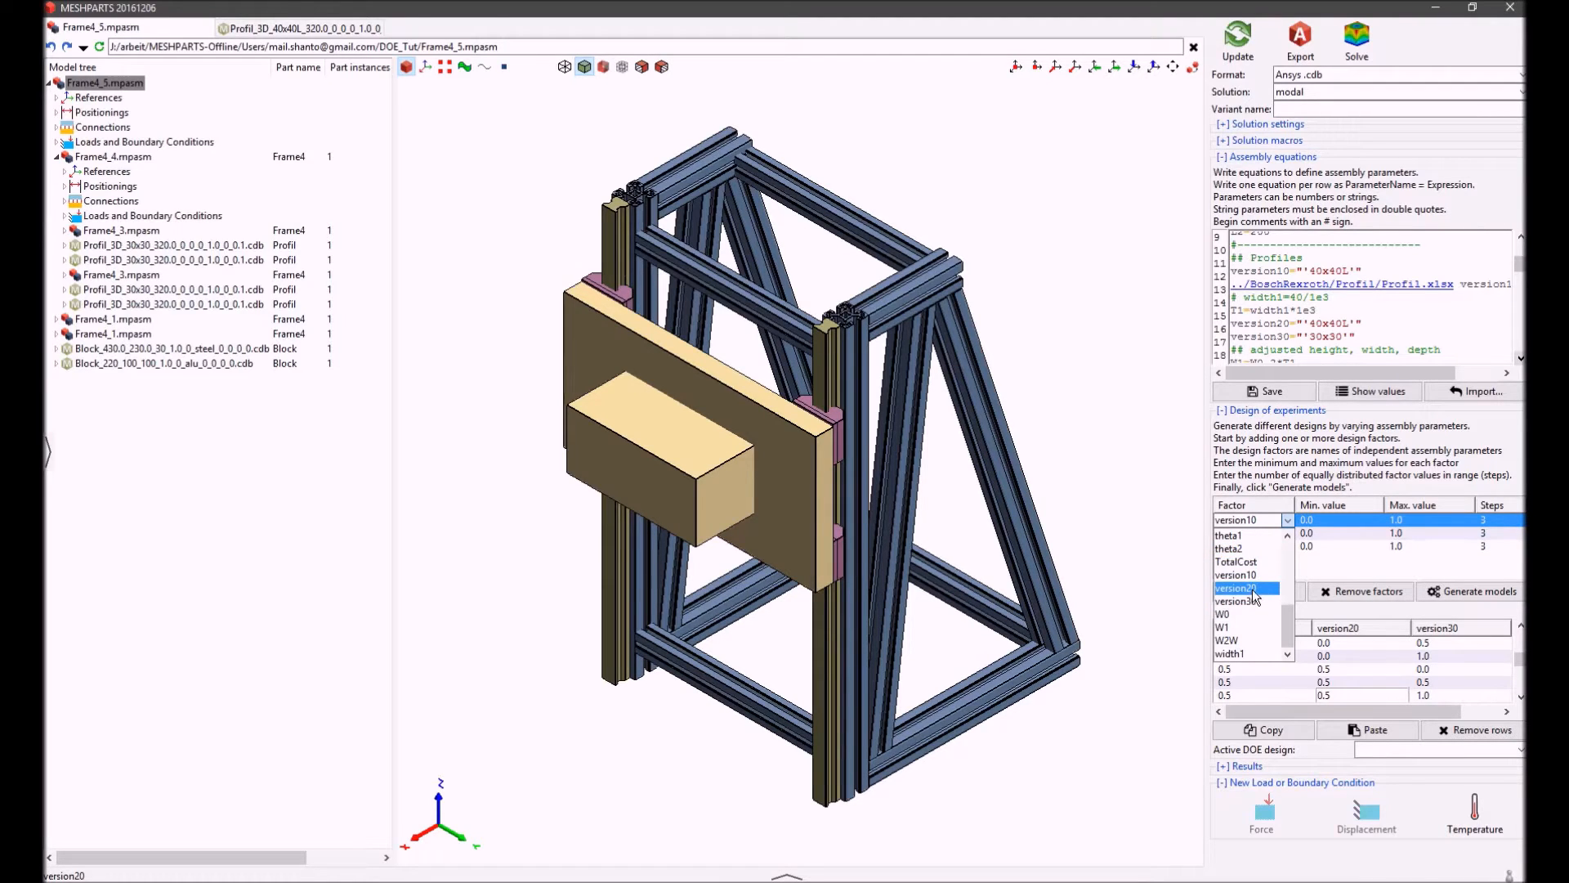
scroll(1256, 598, up, 5)
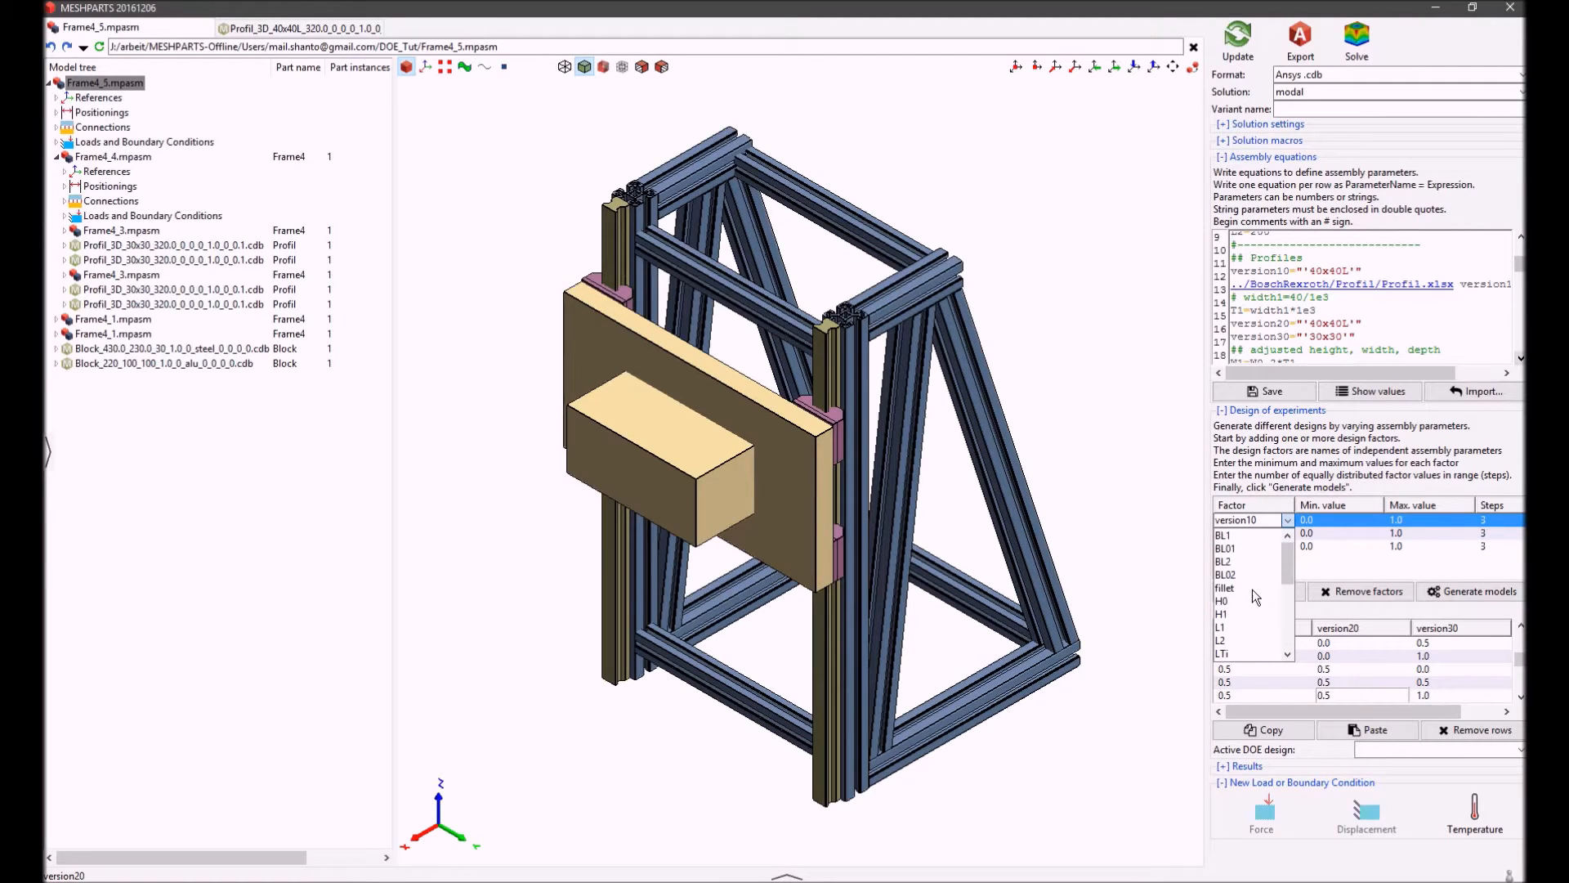
scroll(1252, 590, down, 5)
click(1290, 521)
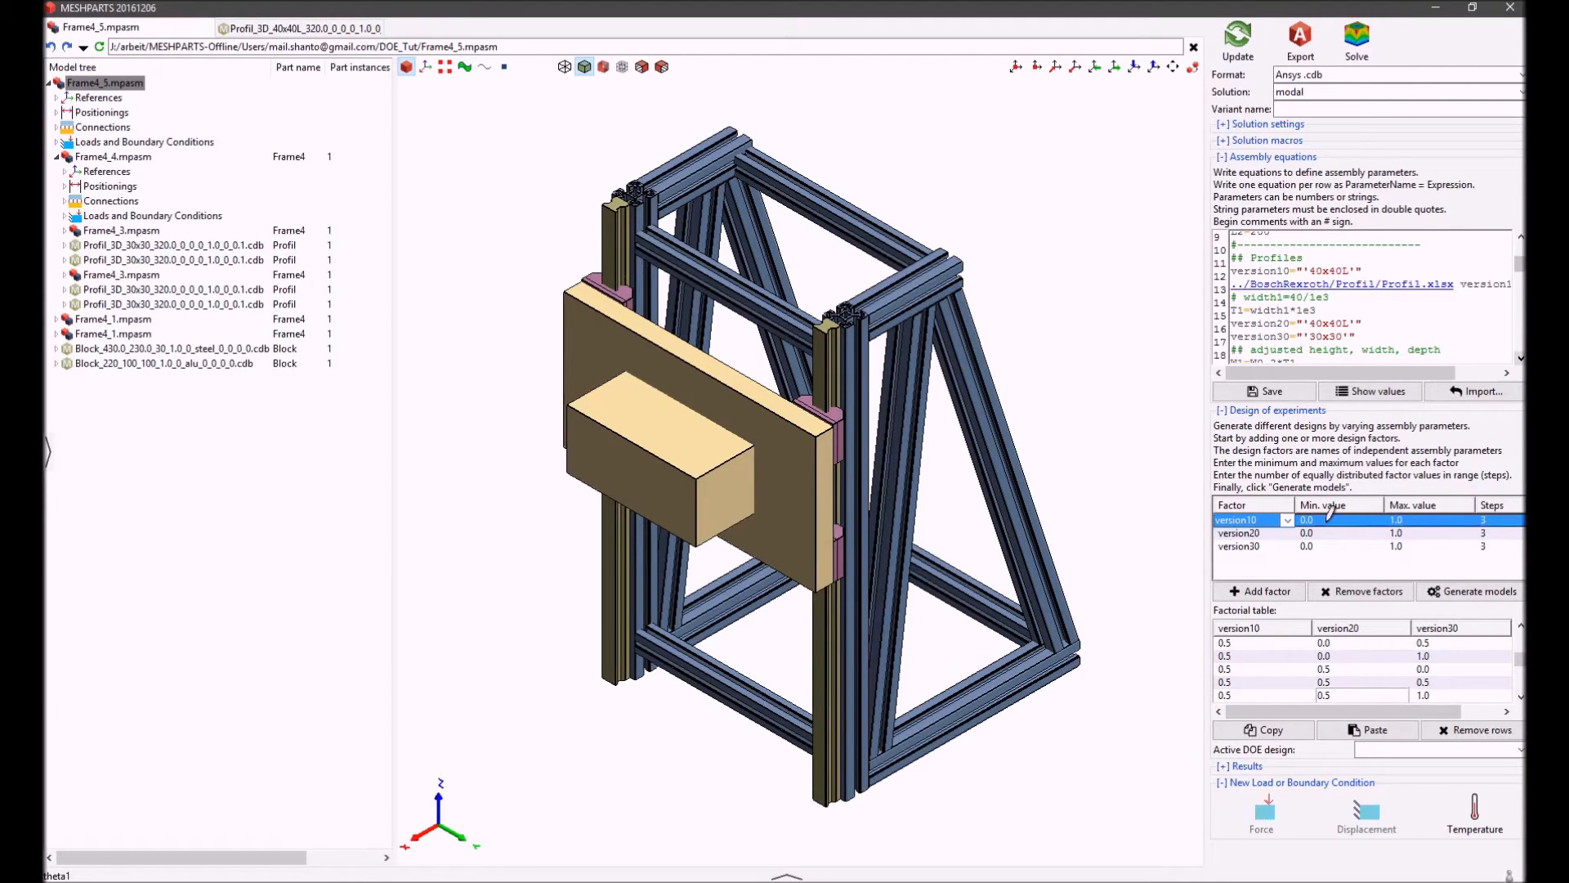
Check the parameter choices of the version20 and version30 design factors without changing them
click(1259, 534)
click(1286, 533)
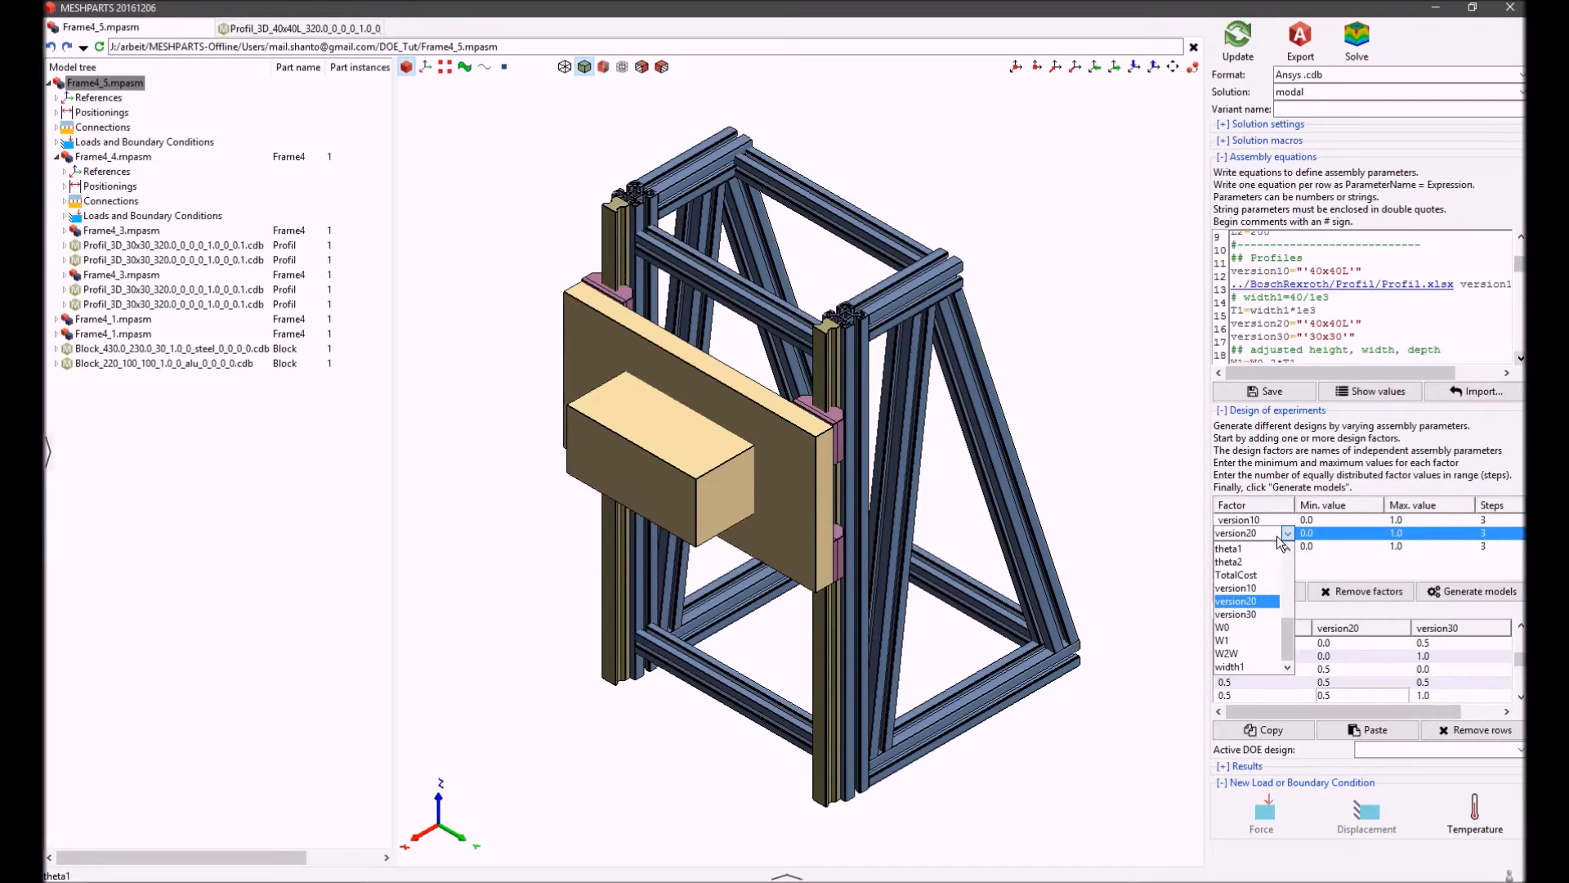
click(1287, 533)
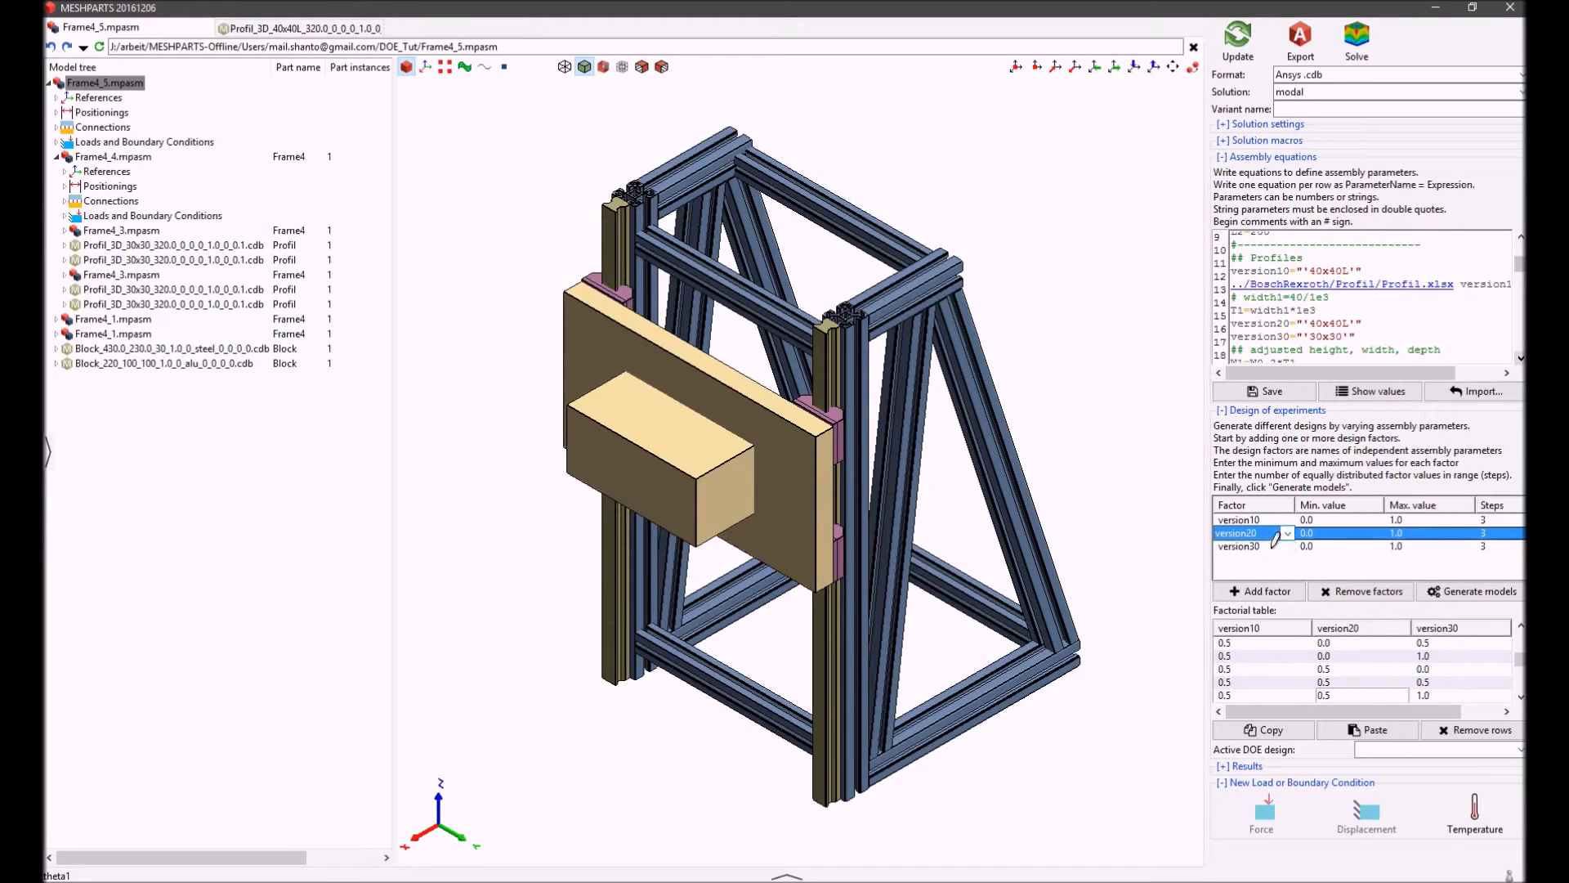
click(1273, 547)
click(1287, 547)
click(1322, 566)
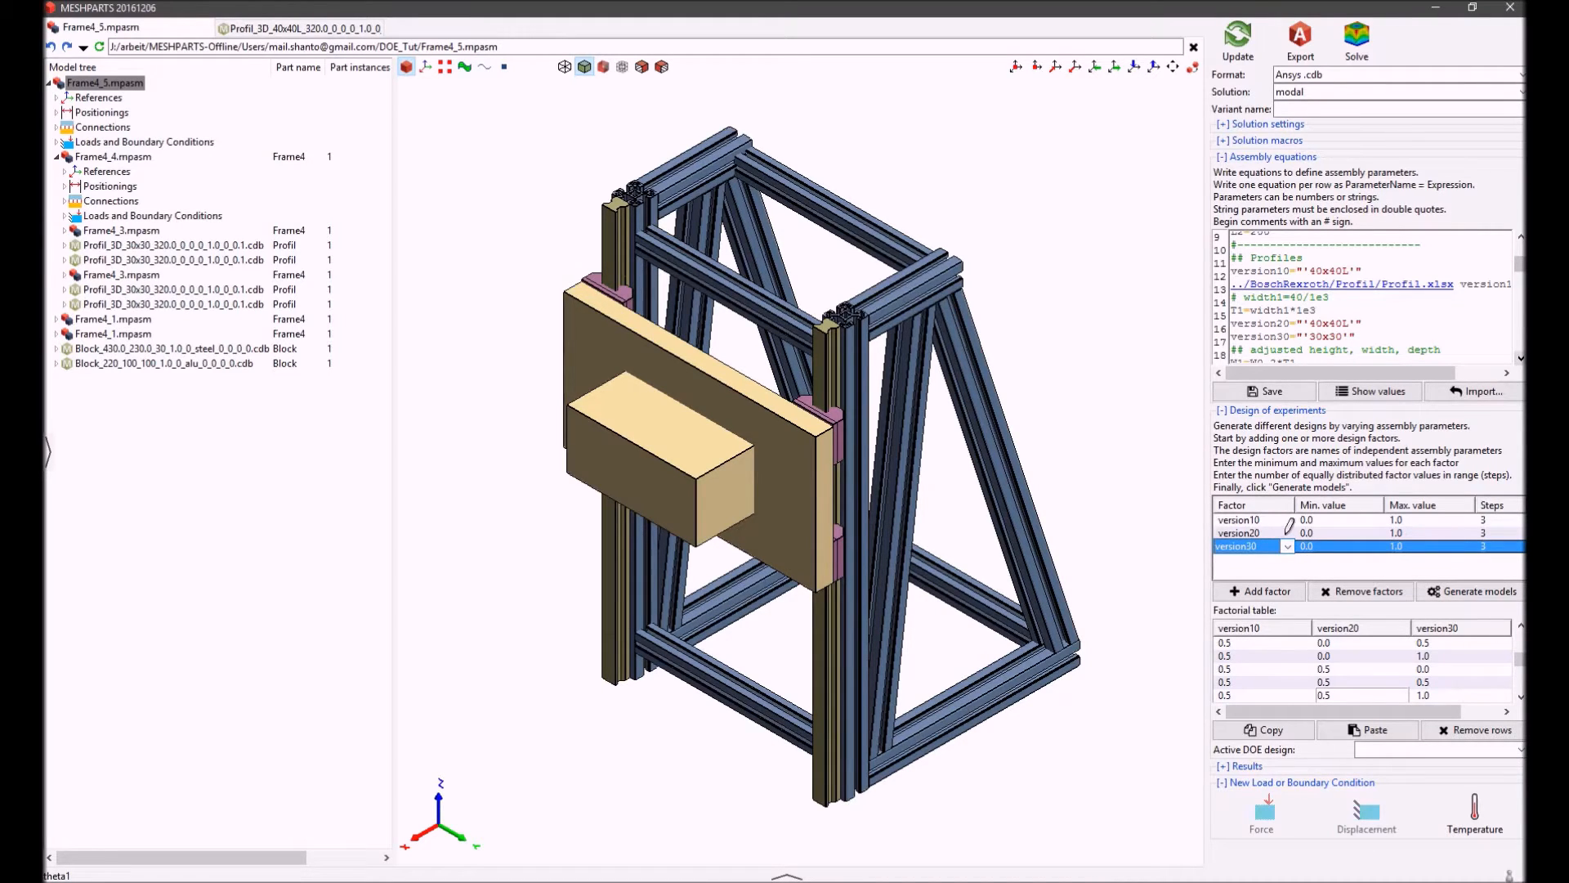
click(1291, 570)
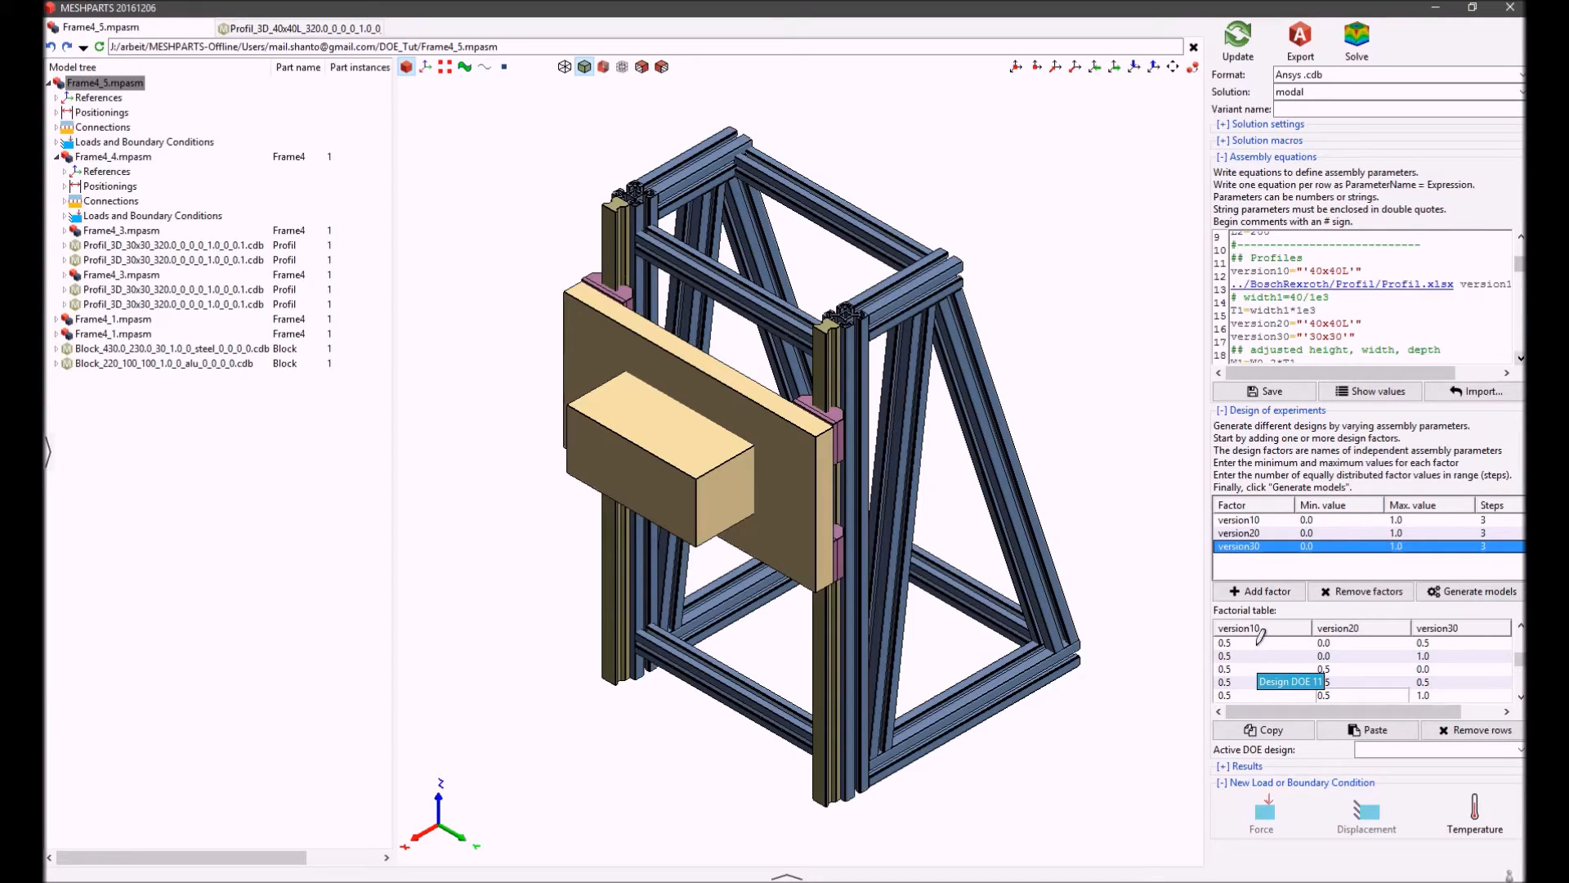
Select the first design in the factorial table and set the active DOE design to 3
mouse_move(1265, 639)
mouse_down()
mouse_move(1308, 638)
mouse_move(1293, 636)
mouse_up()
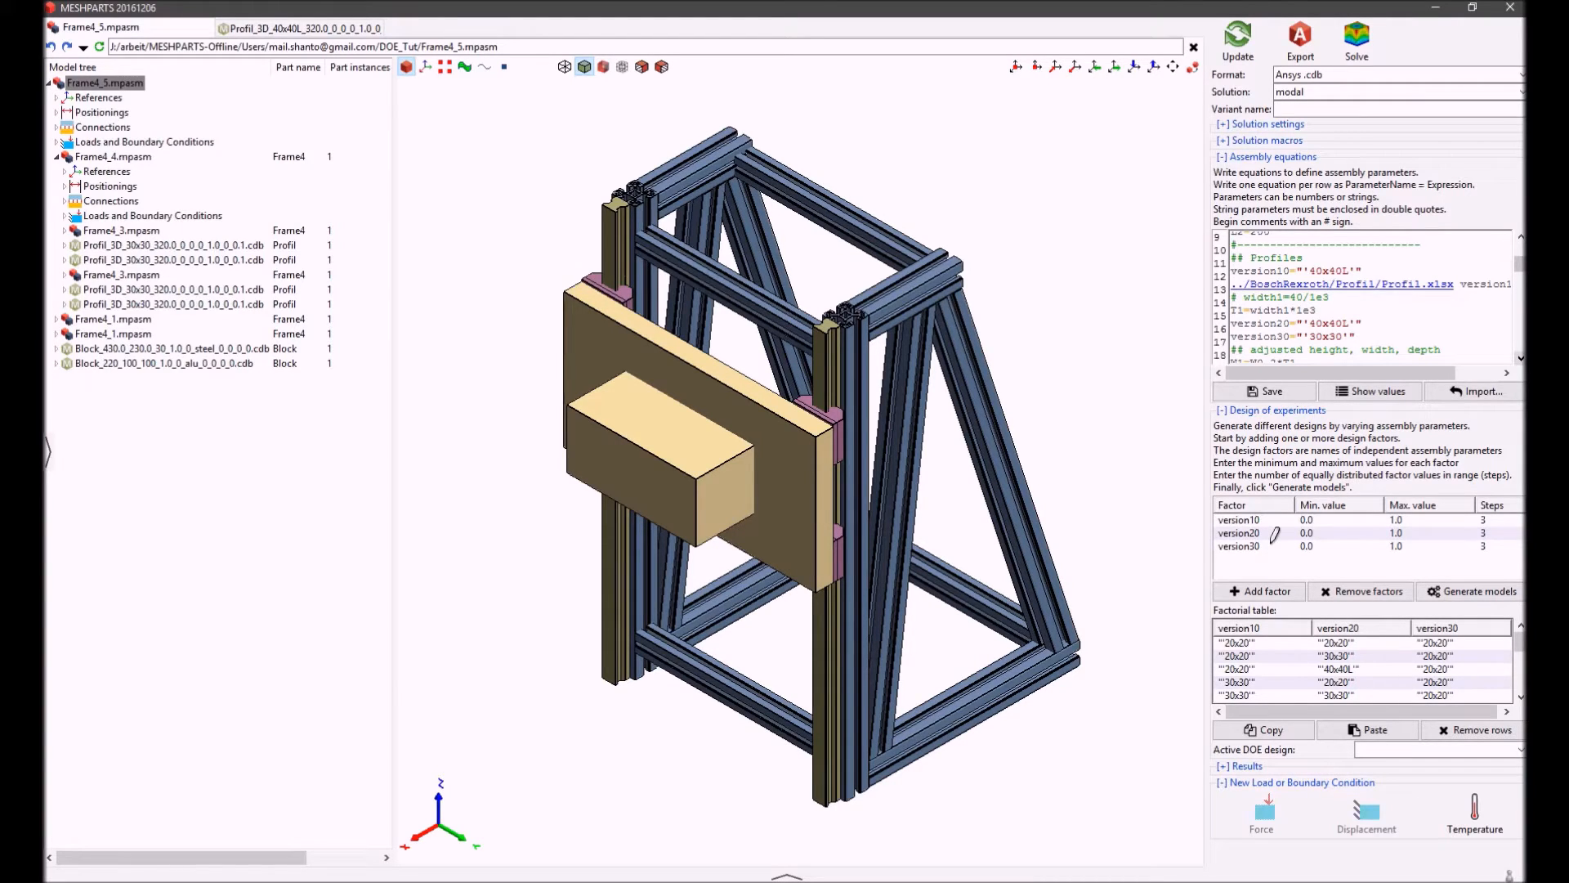
click(1266, 642)
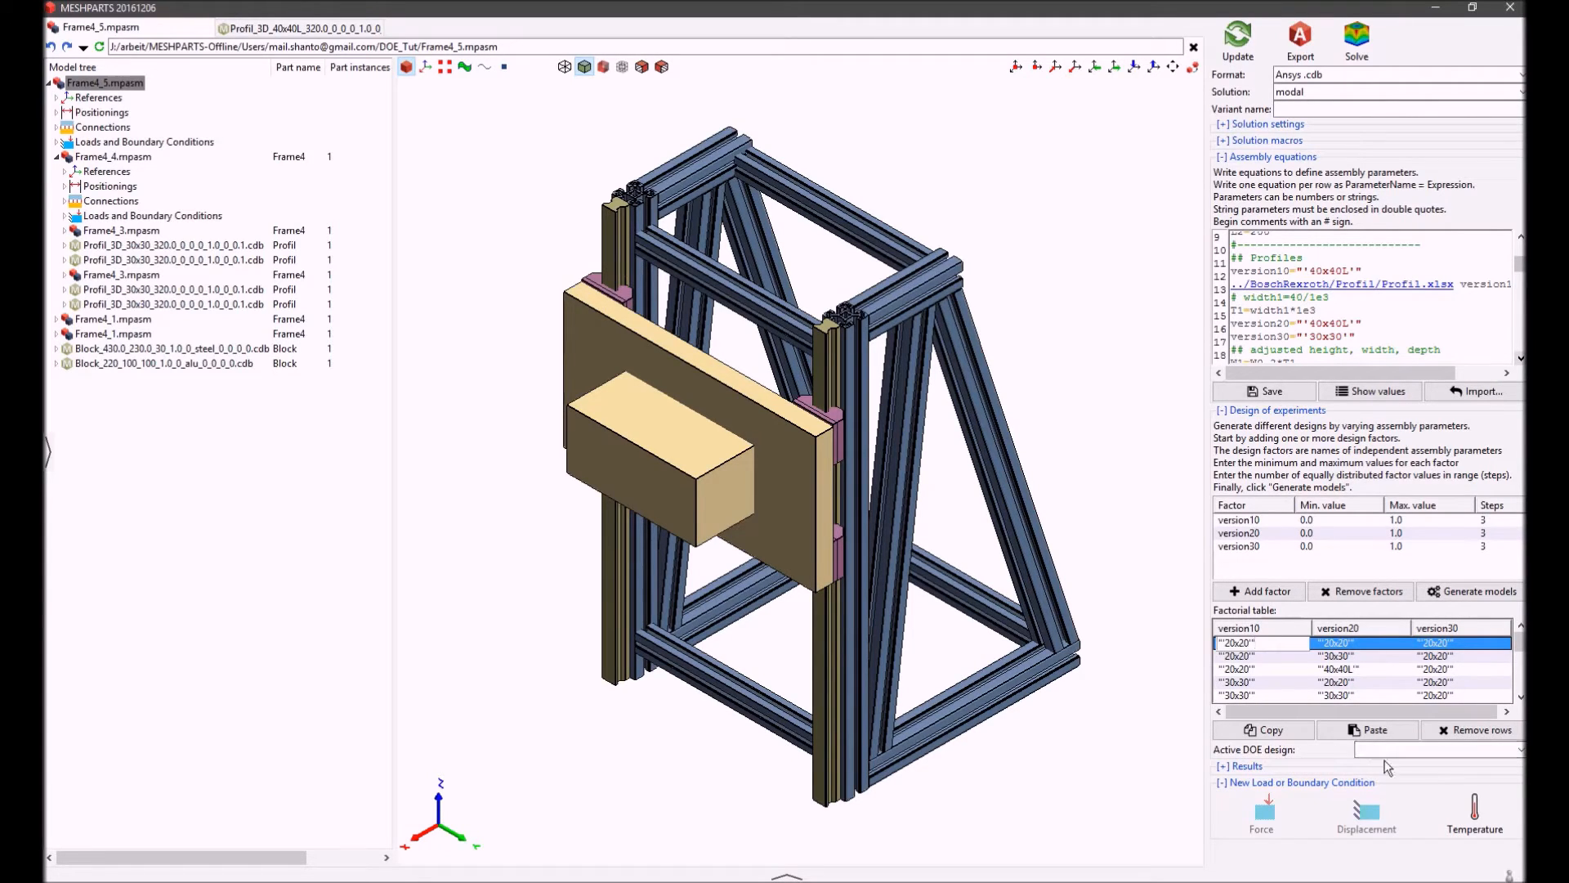
click(1518, 750)
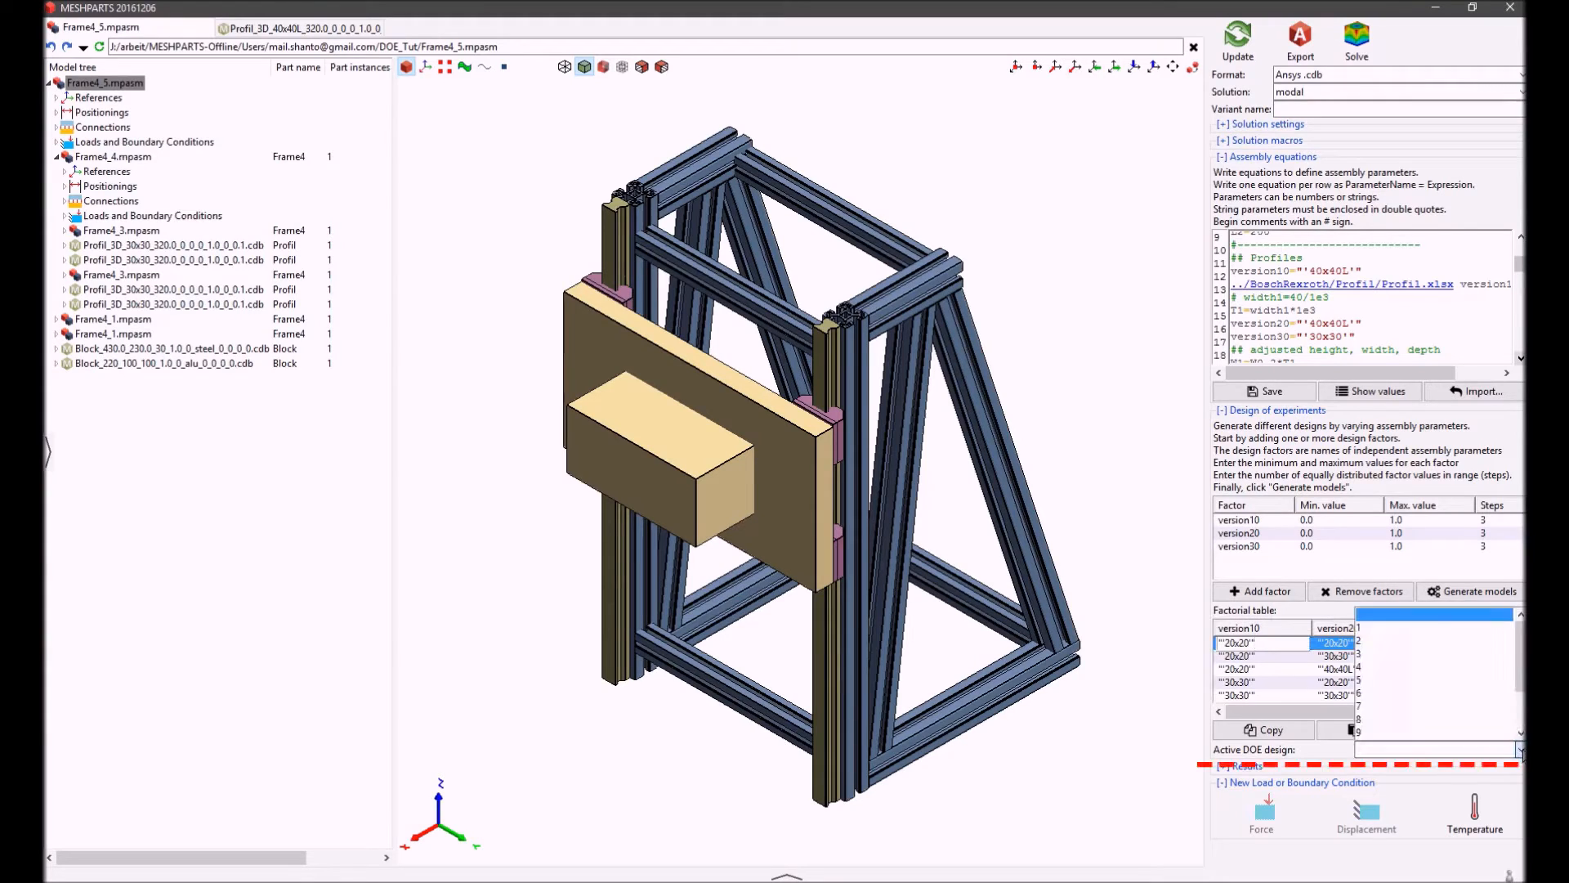
click(1522, 703)
drag(1522, 712, 1522, 672)
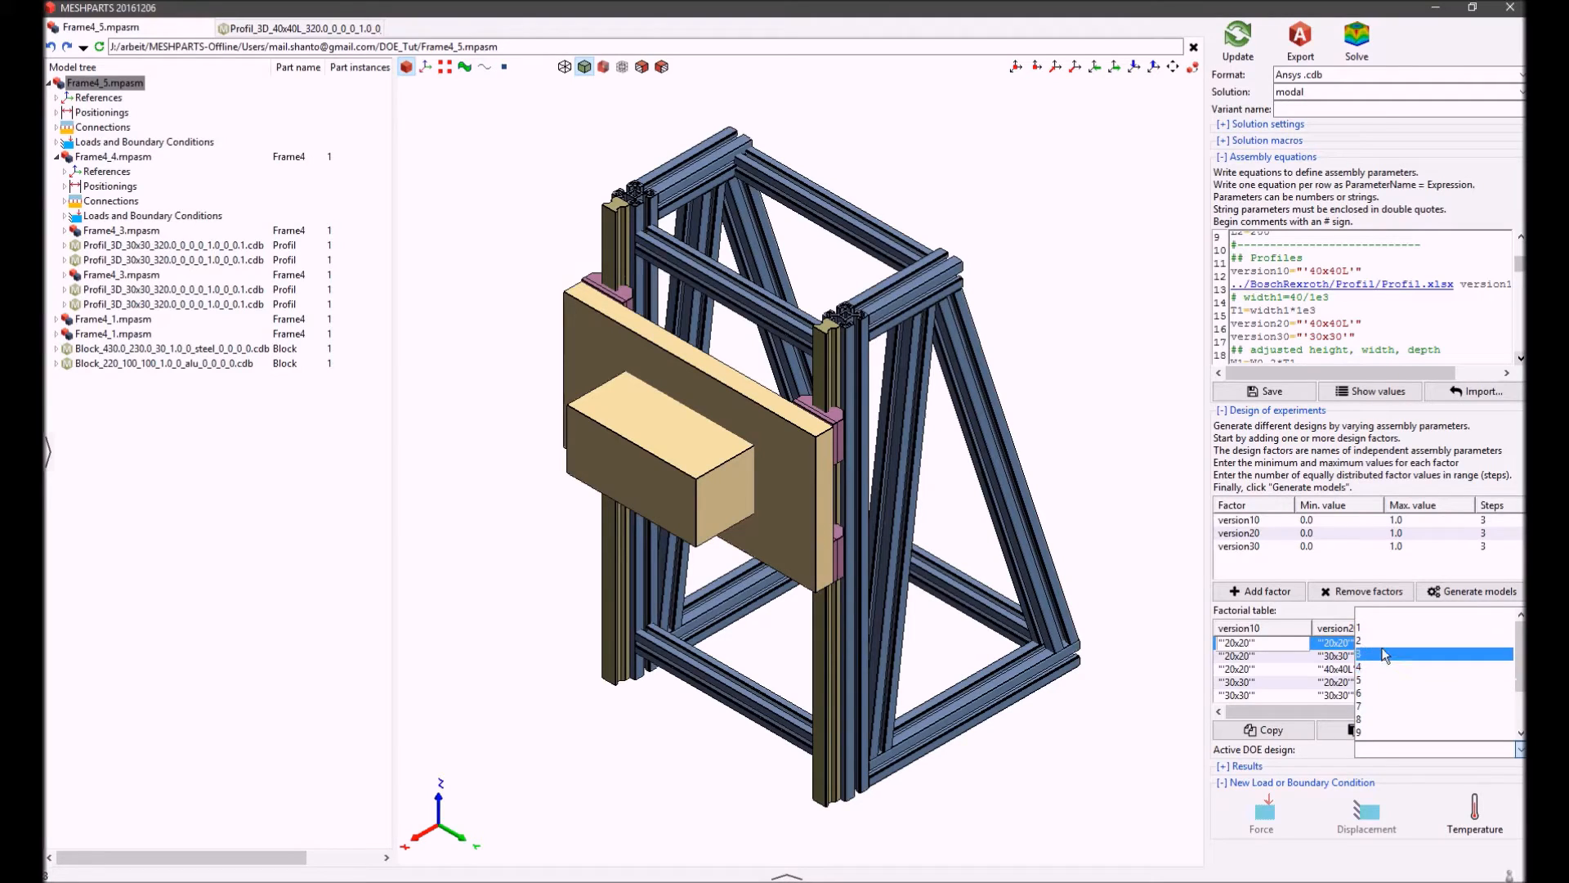
click(1383, 654)
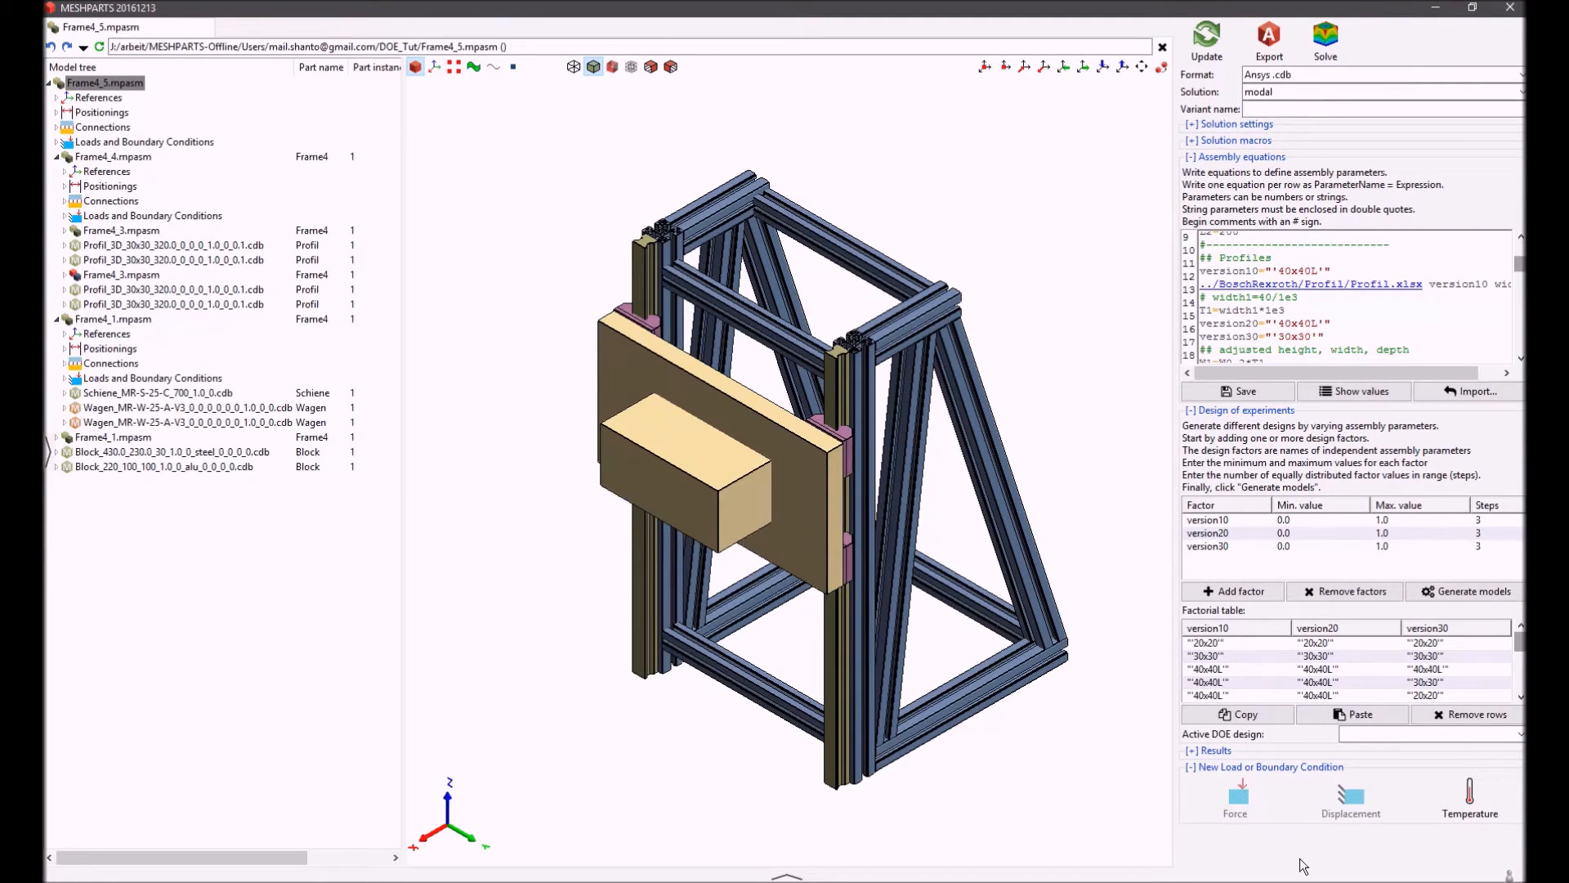
Set the active DOE design to 3, 8 and finally 13, rebuilding the frame with each profile combination
click(1459, 734)
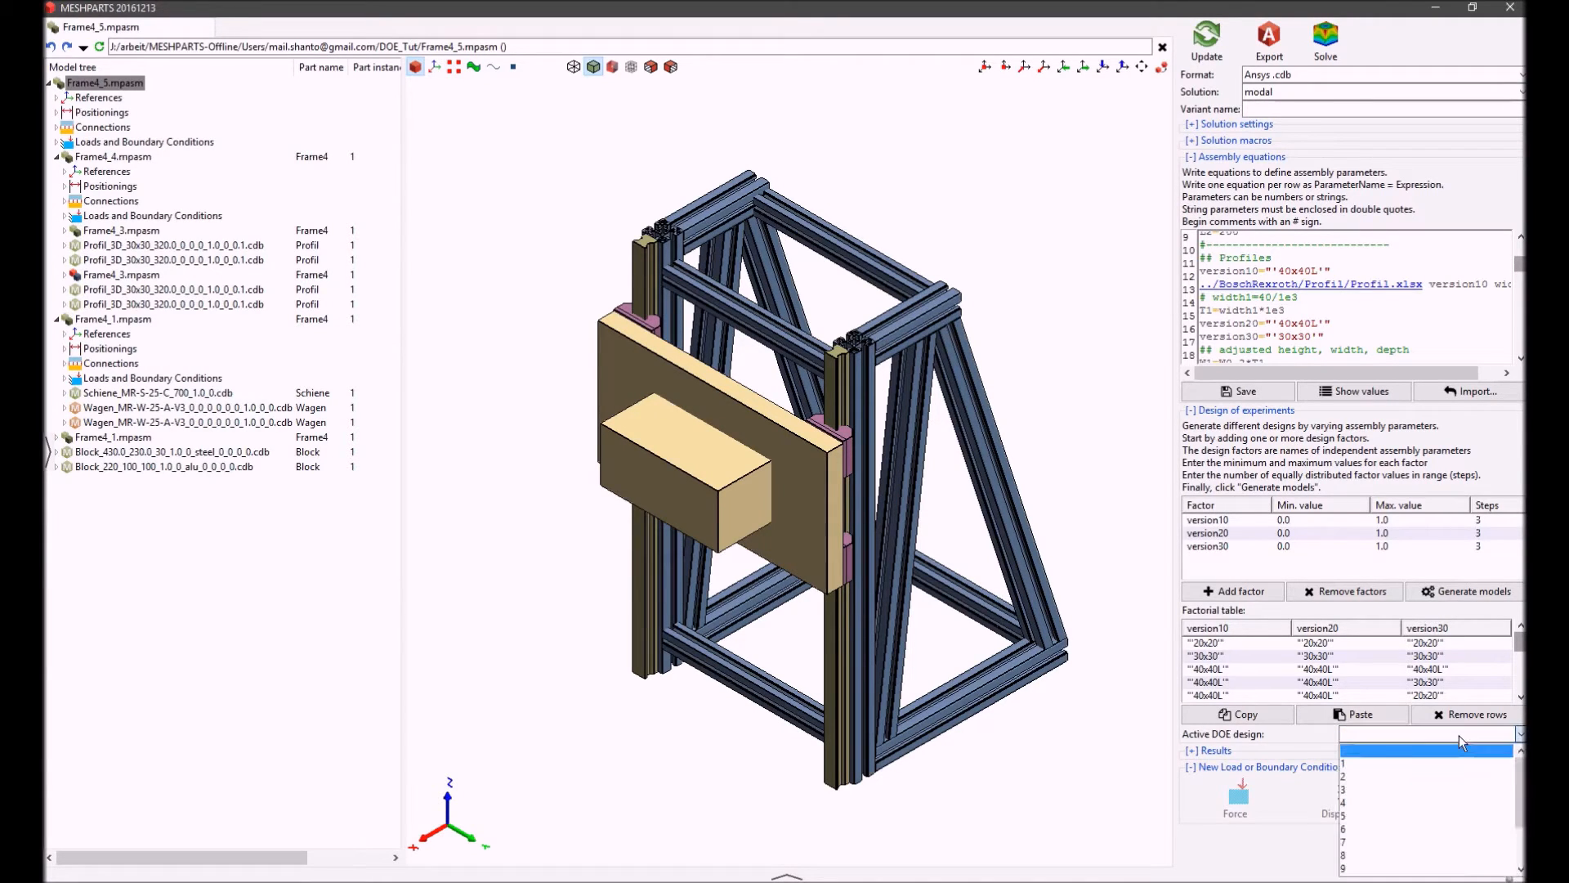
click(1381, 797)
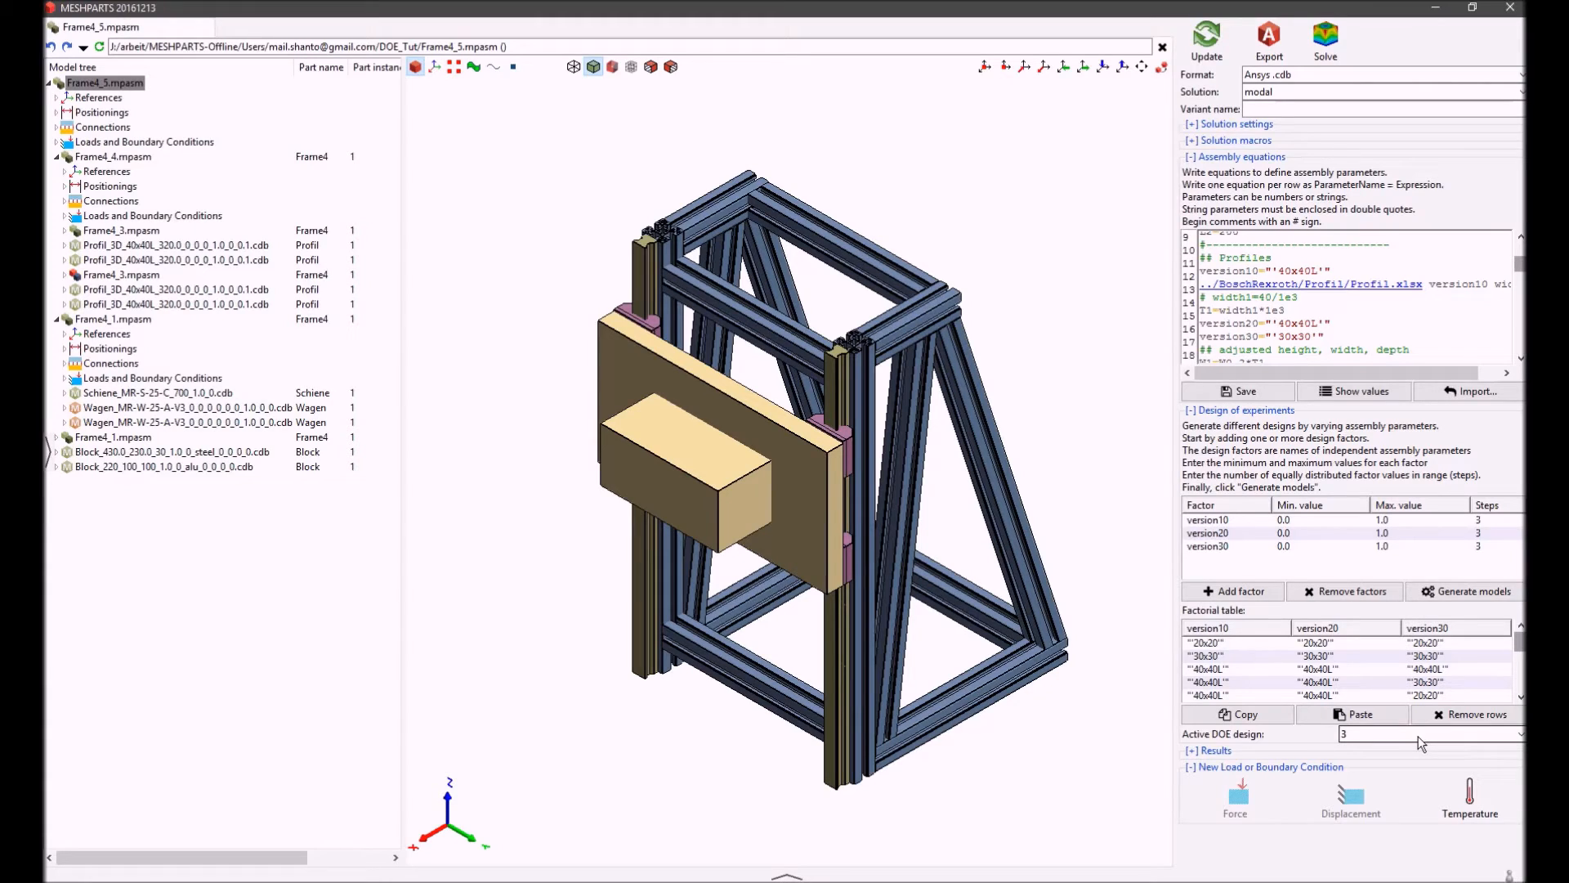
click(1419, 736)
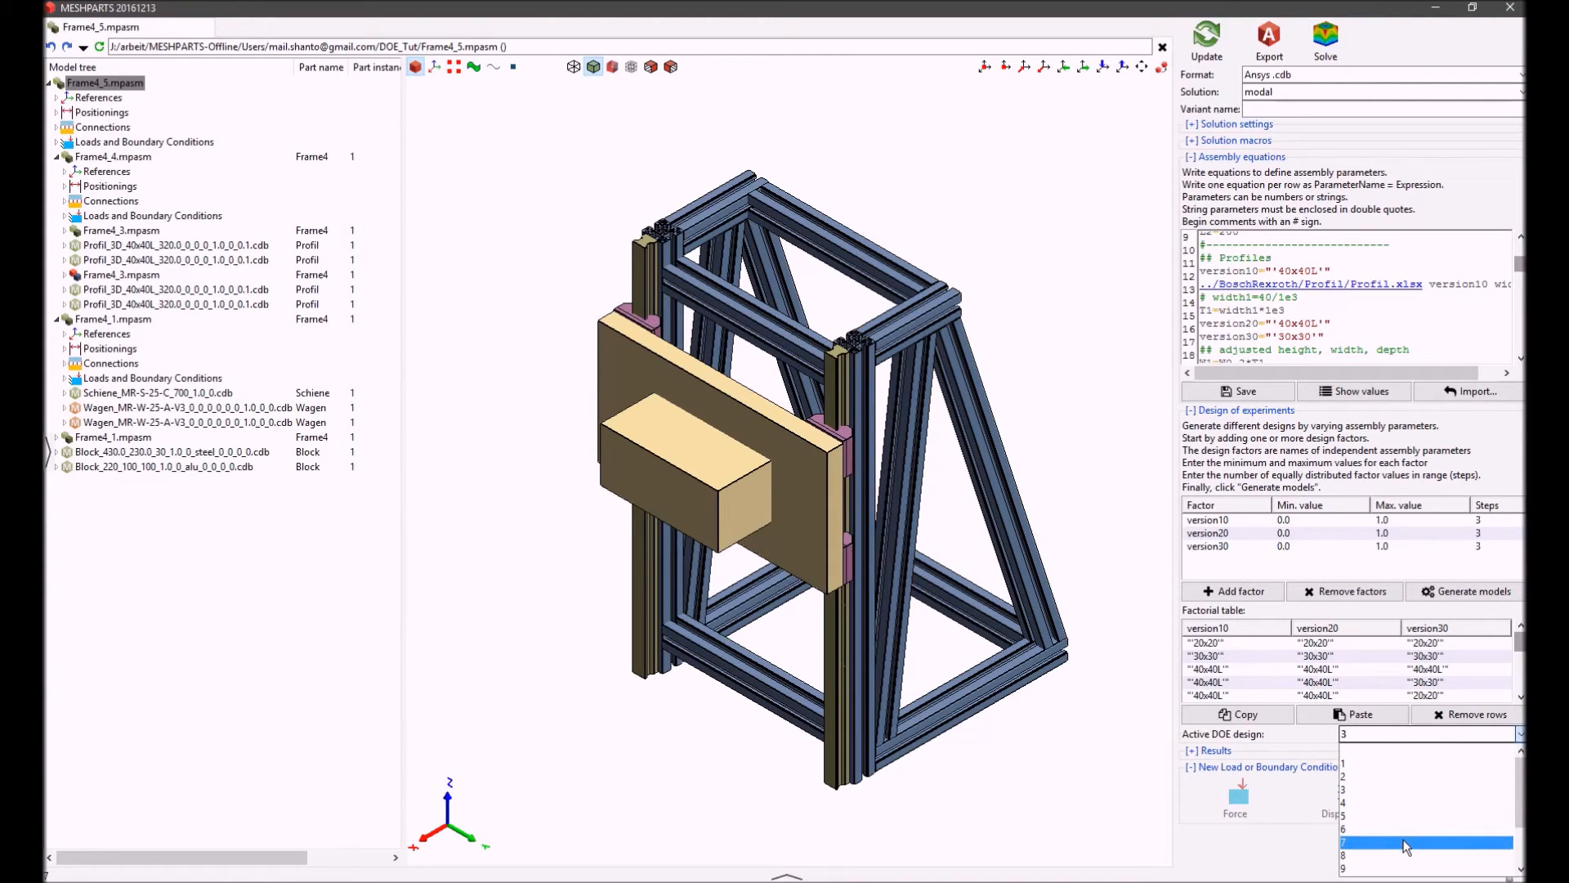
scroll(1406, 846, down, 2)
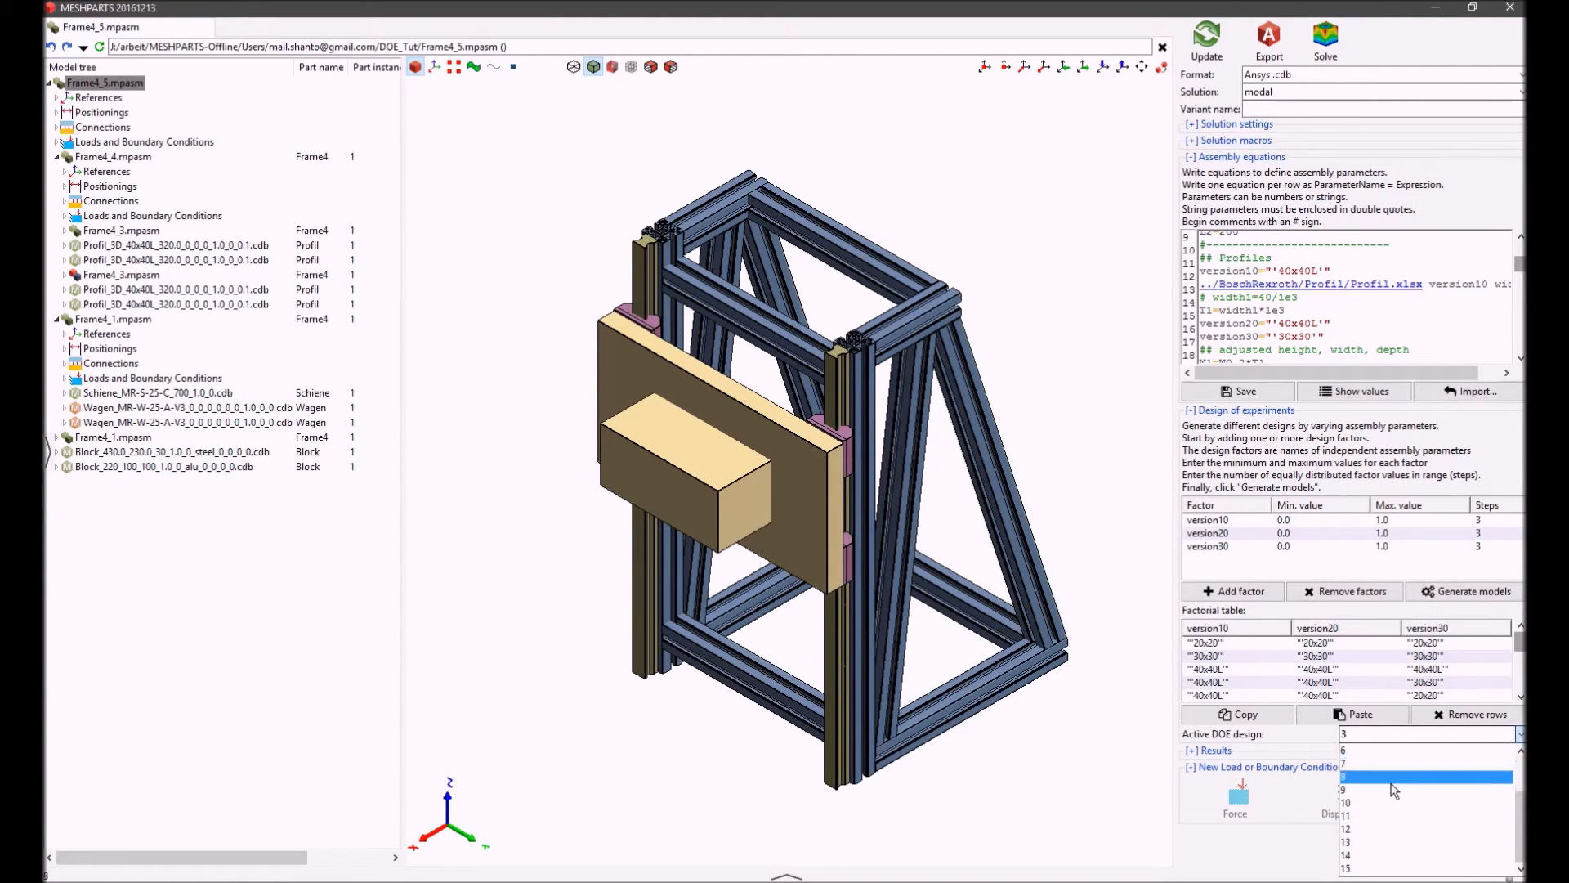
click(1394, 778)
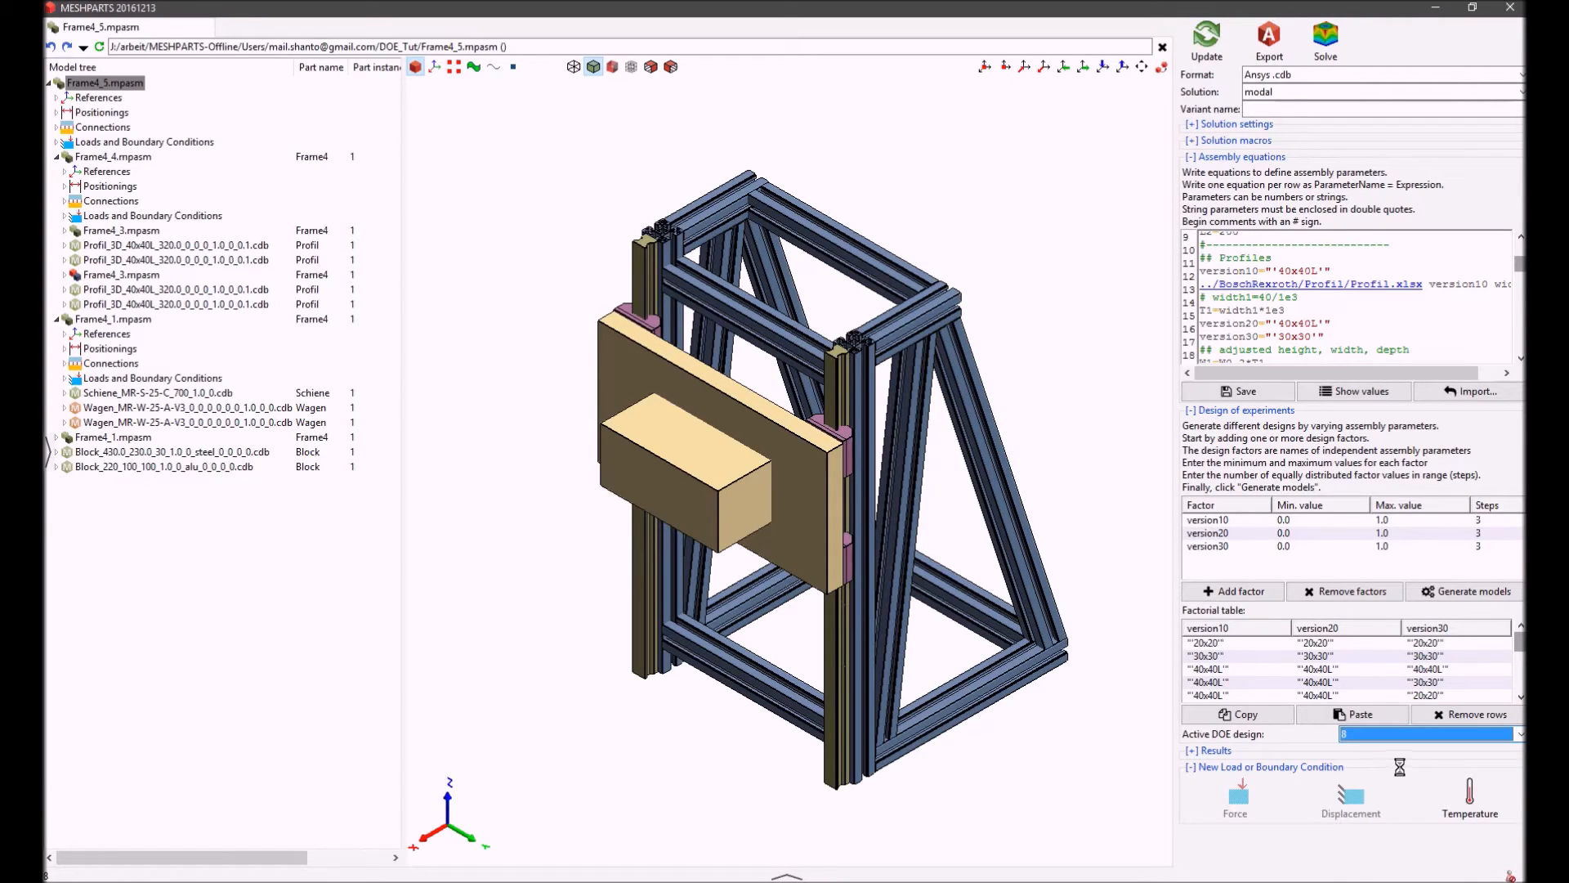
click(1465, 737)
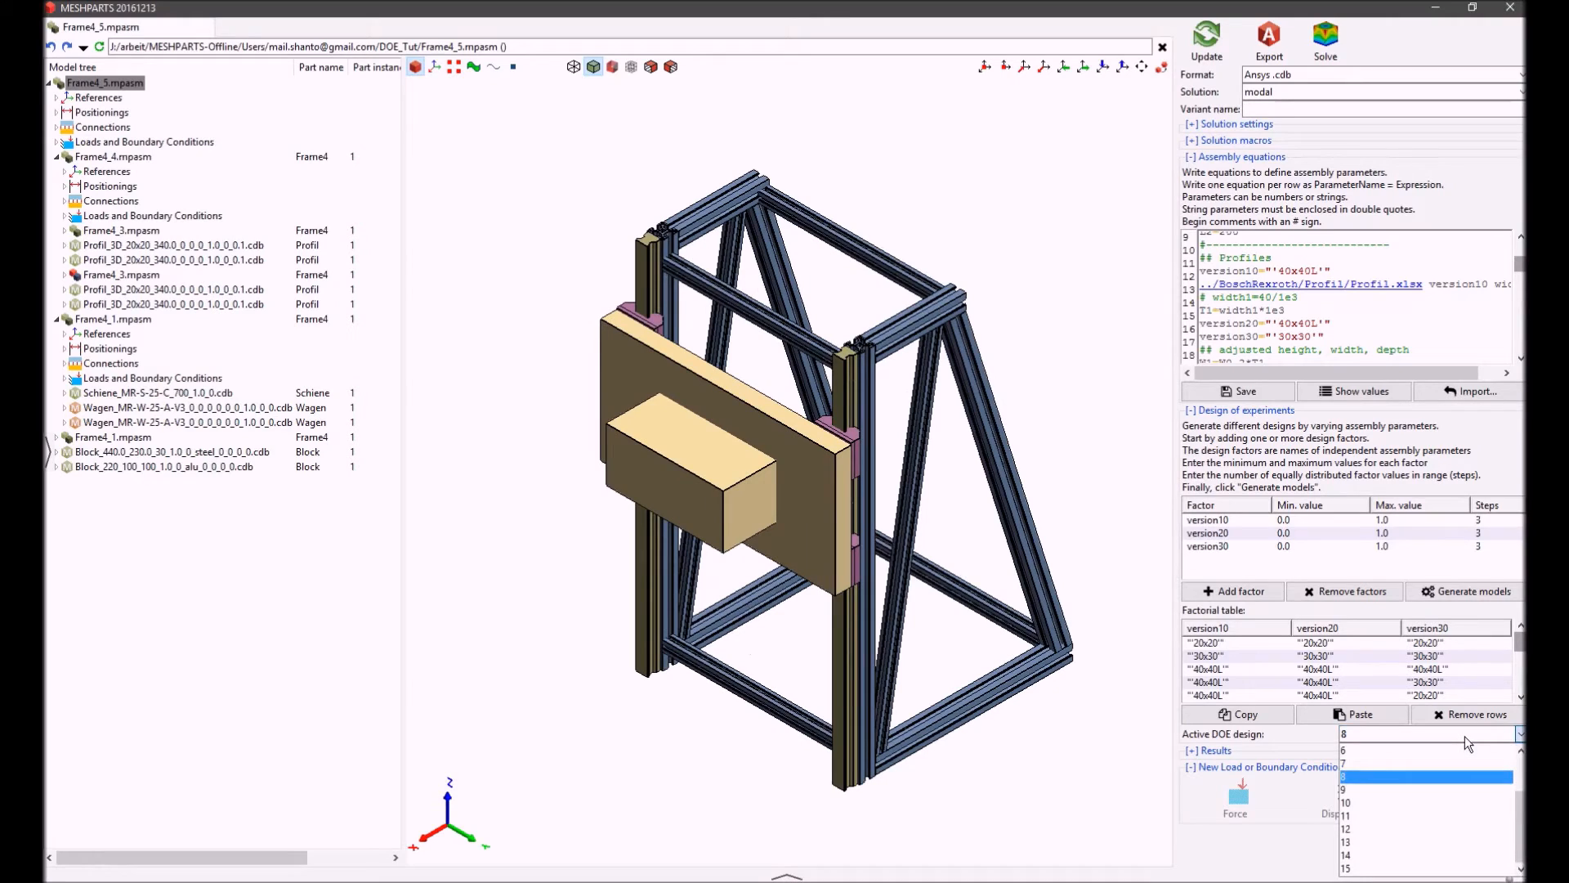
click(1432, 844)
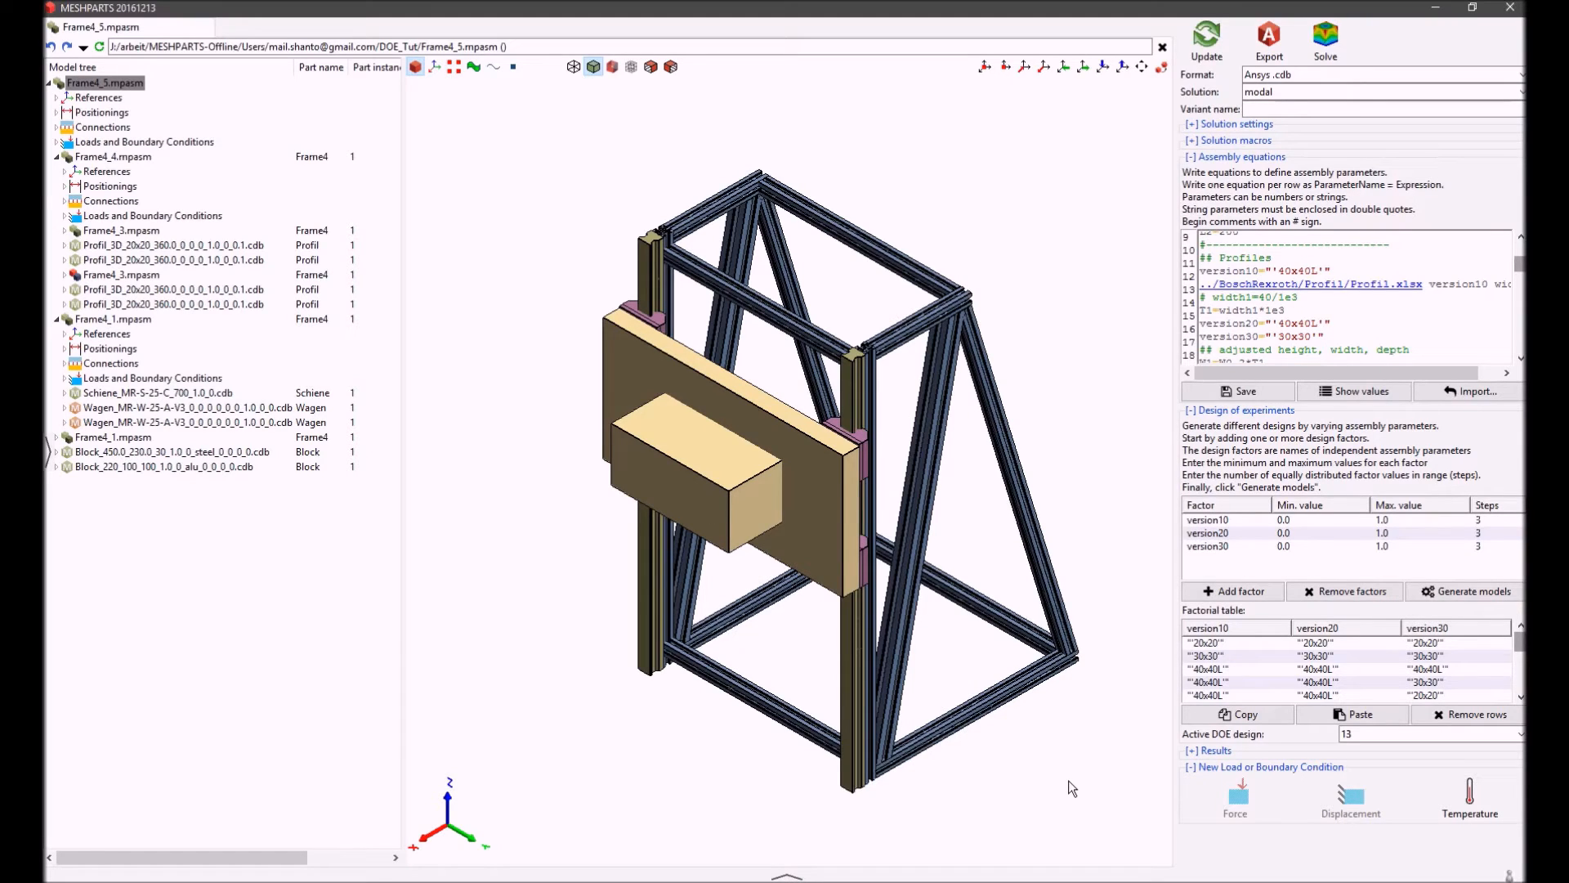
Show the file explorer and start solving the Frame4_5_DOE3.cdb model from the DOE_Tut folder
click(49, 453)
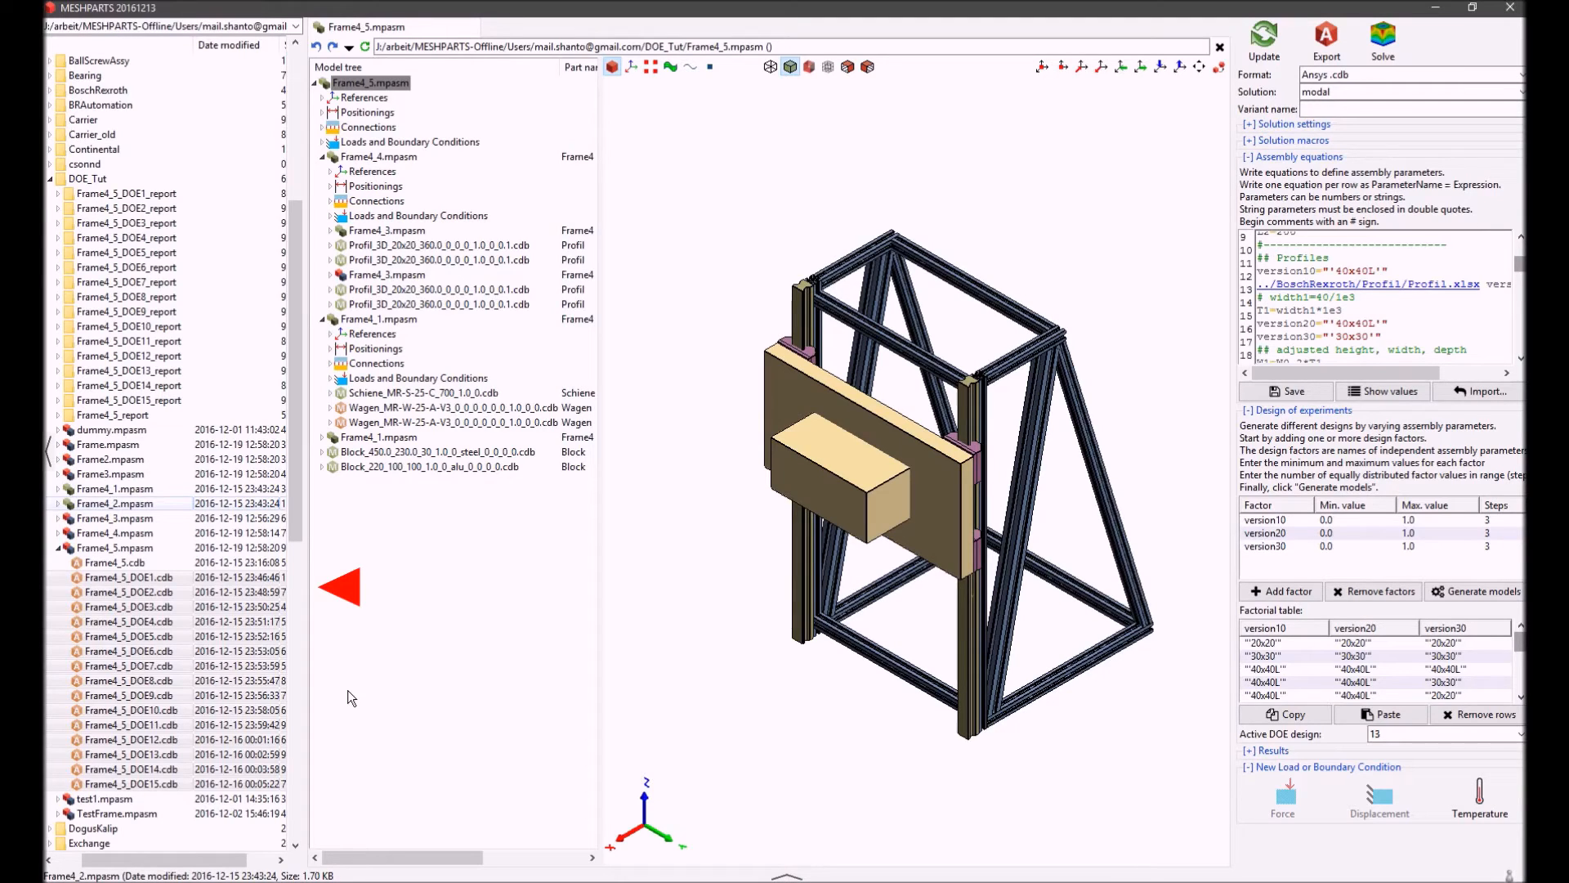
click(131, 582)
scroll(161, 494, down, 3)
right_click(161, 489)
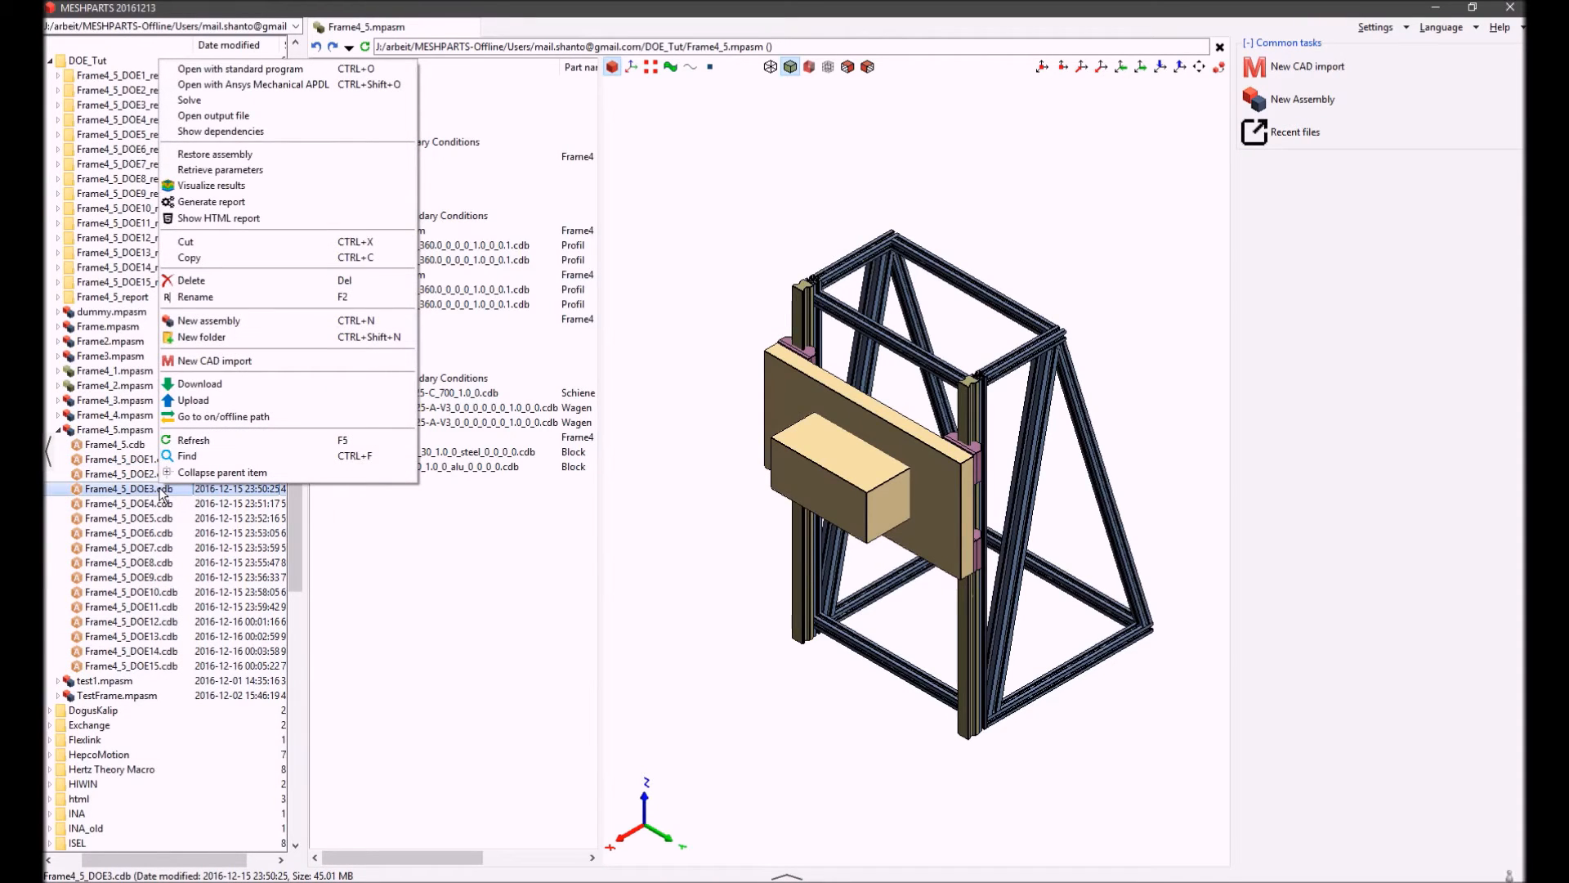
click(232, 103)
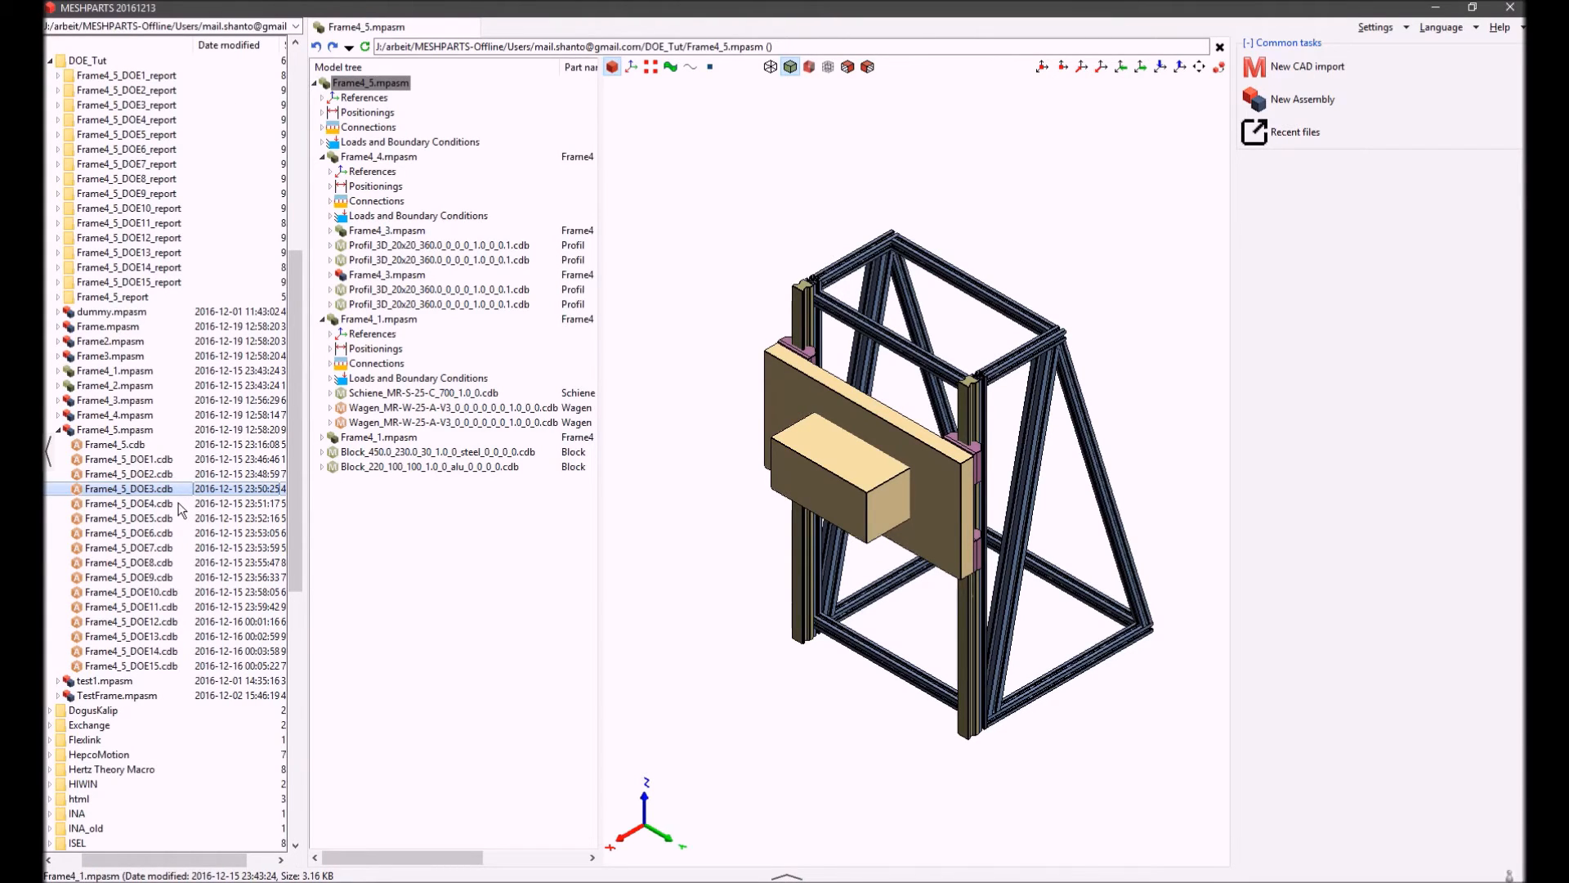
Select the exported models from Frame4_5_DOE1.cdb through Frame4_5_DOE15.cdb
mouse_move(173, 511)
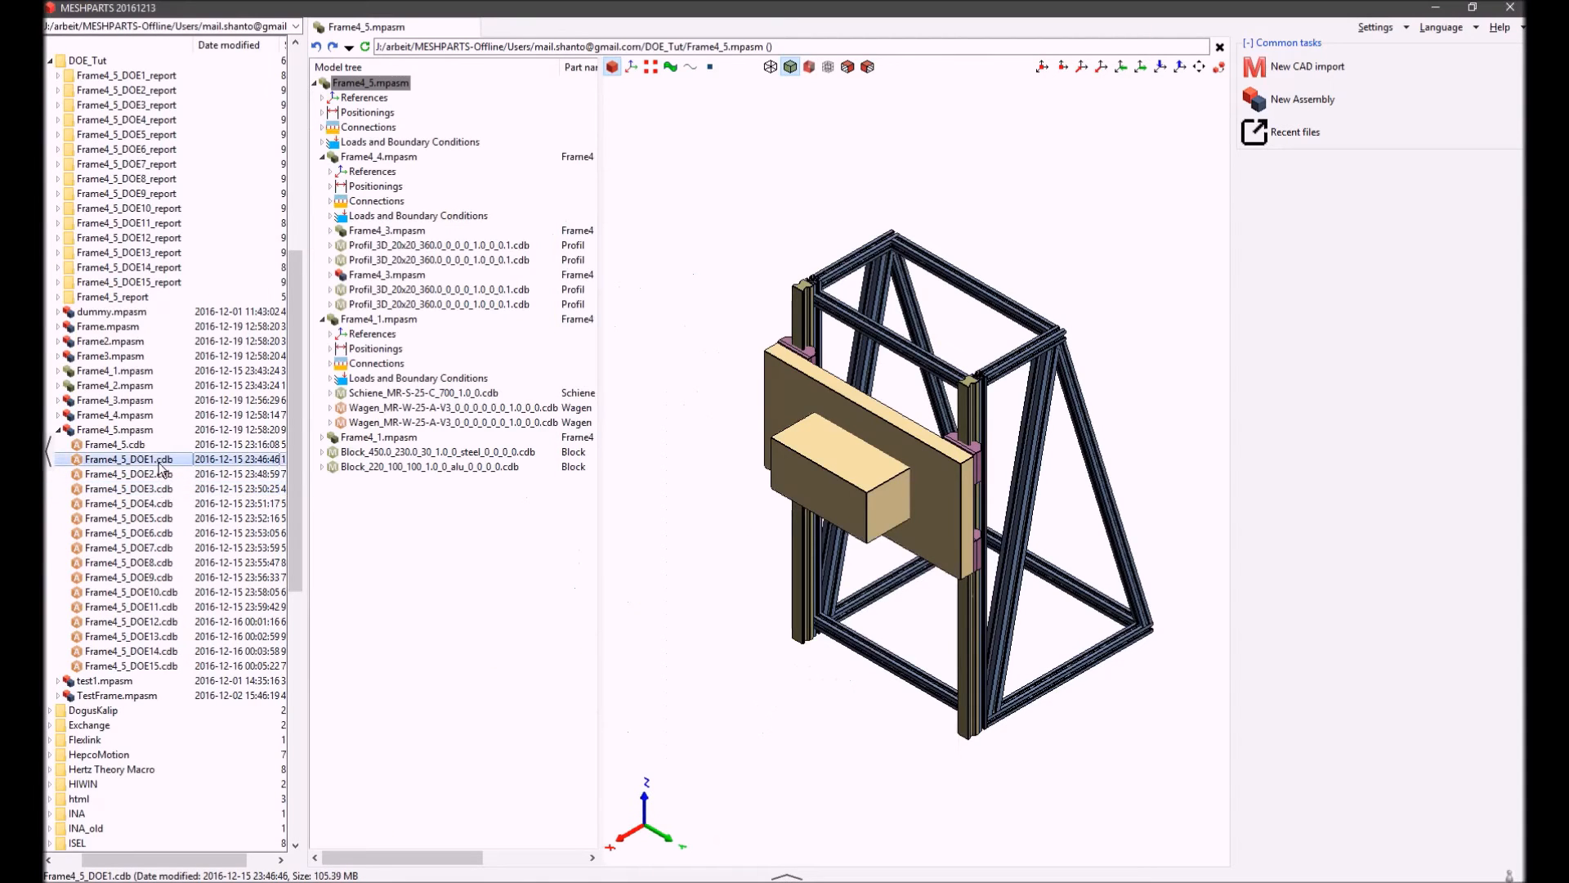
shift+click(174, 667)
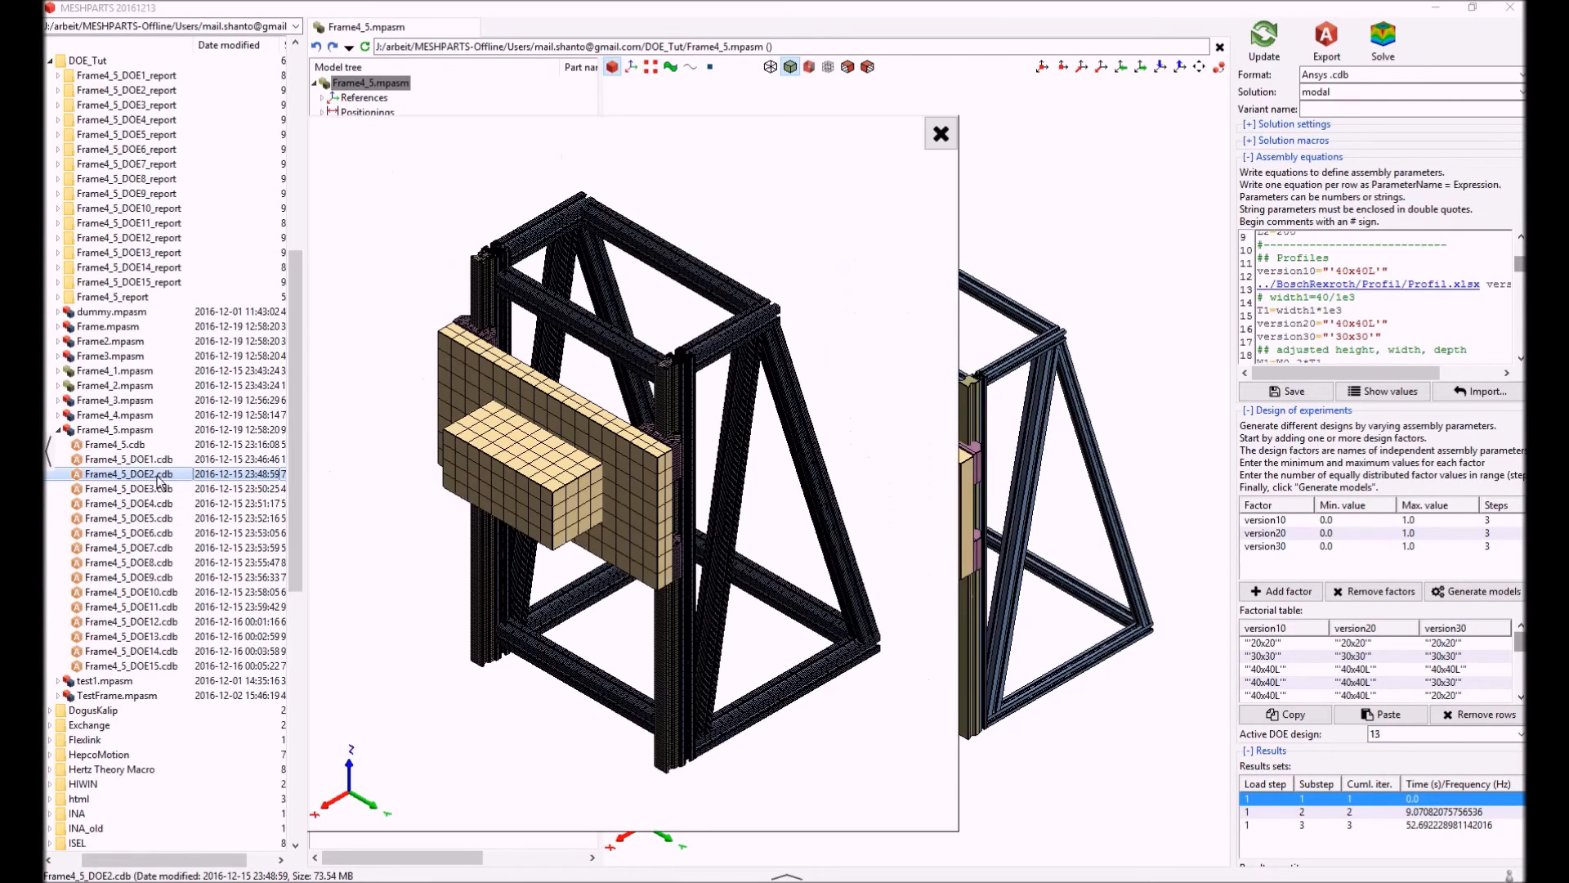
Retrieve the parameters of the exported models Frame4_5_DOE1.cdb through Frame4_5_DOE15.cdb together
right_click(158, 477)
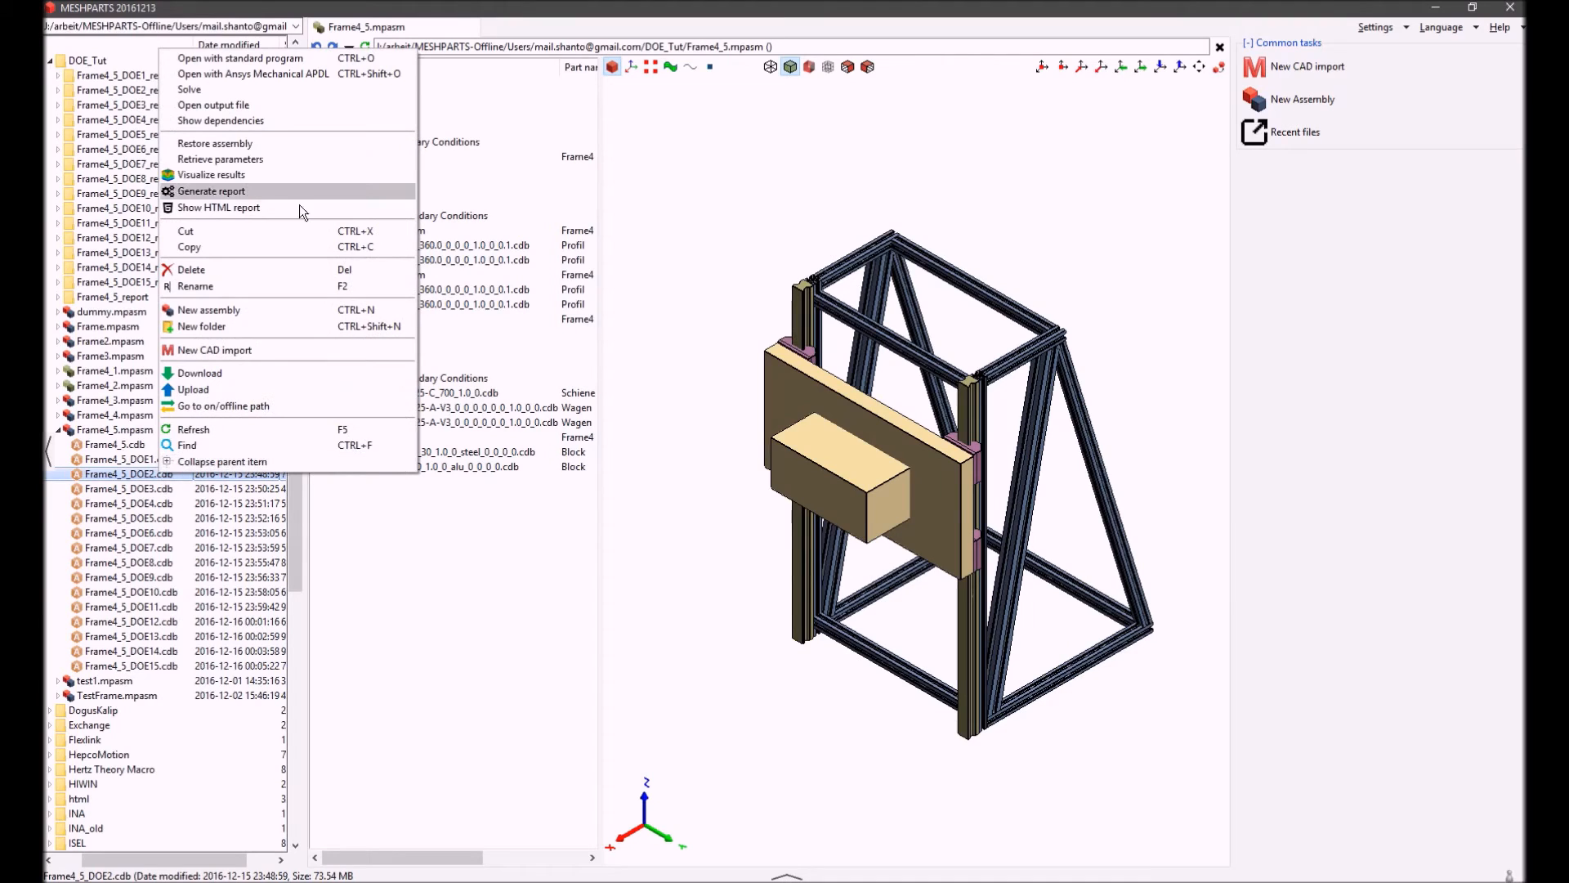
click(152, 459)
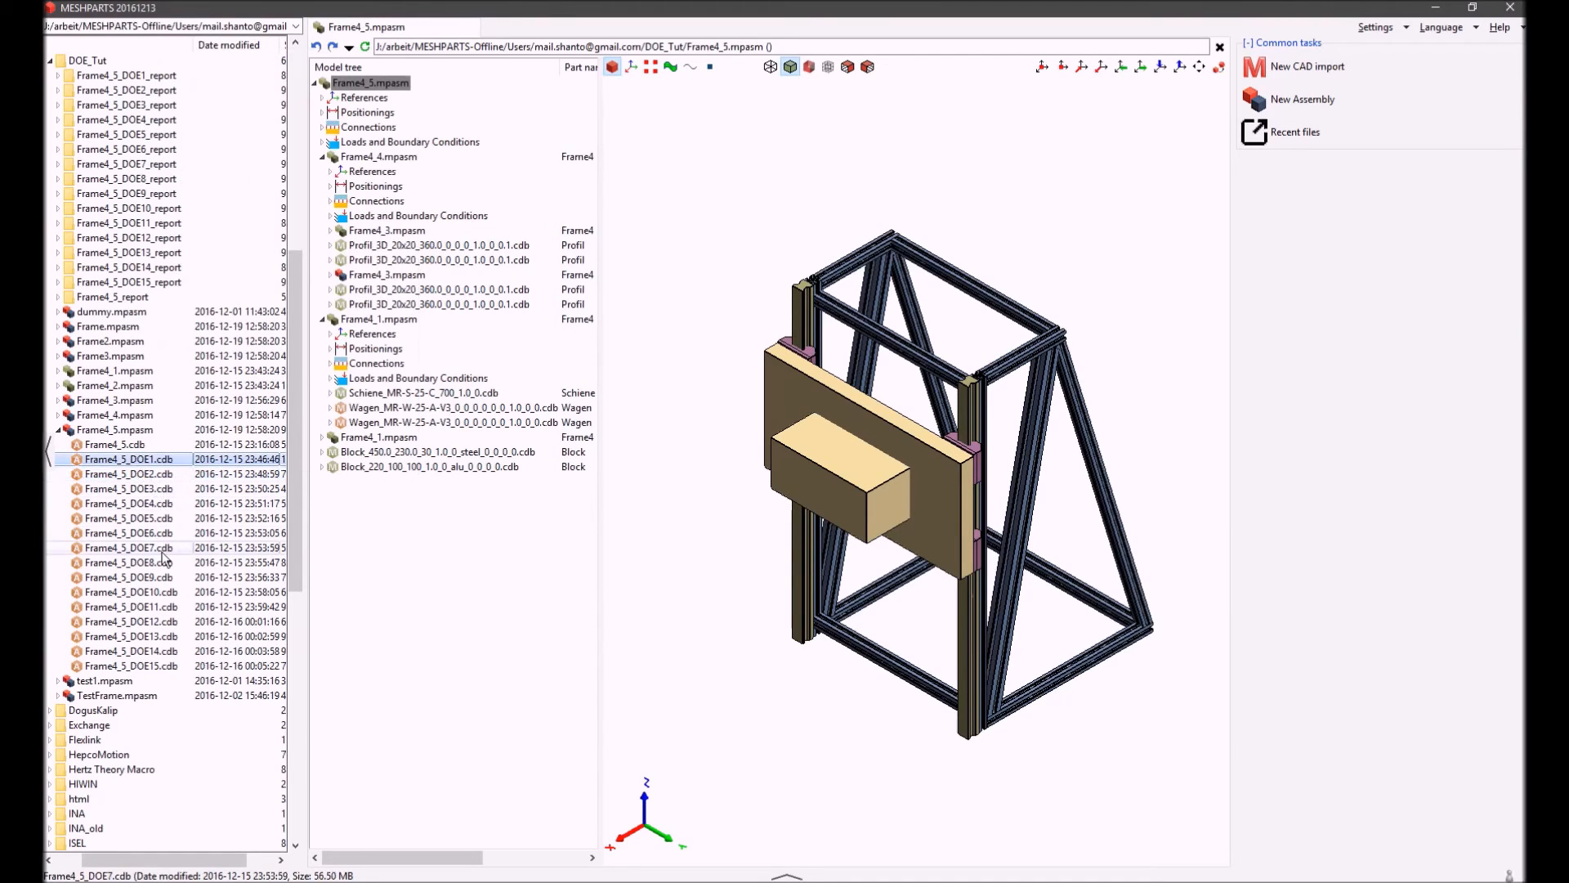
shift+click(160, 665)
right_click(161, 665)
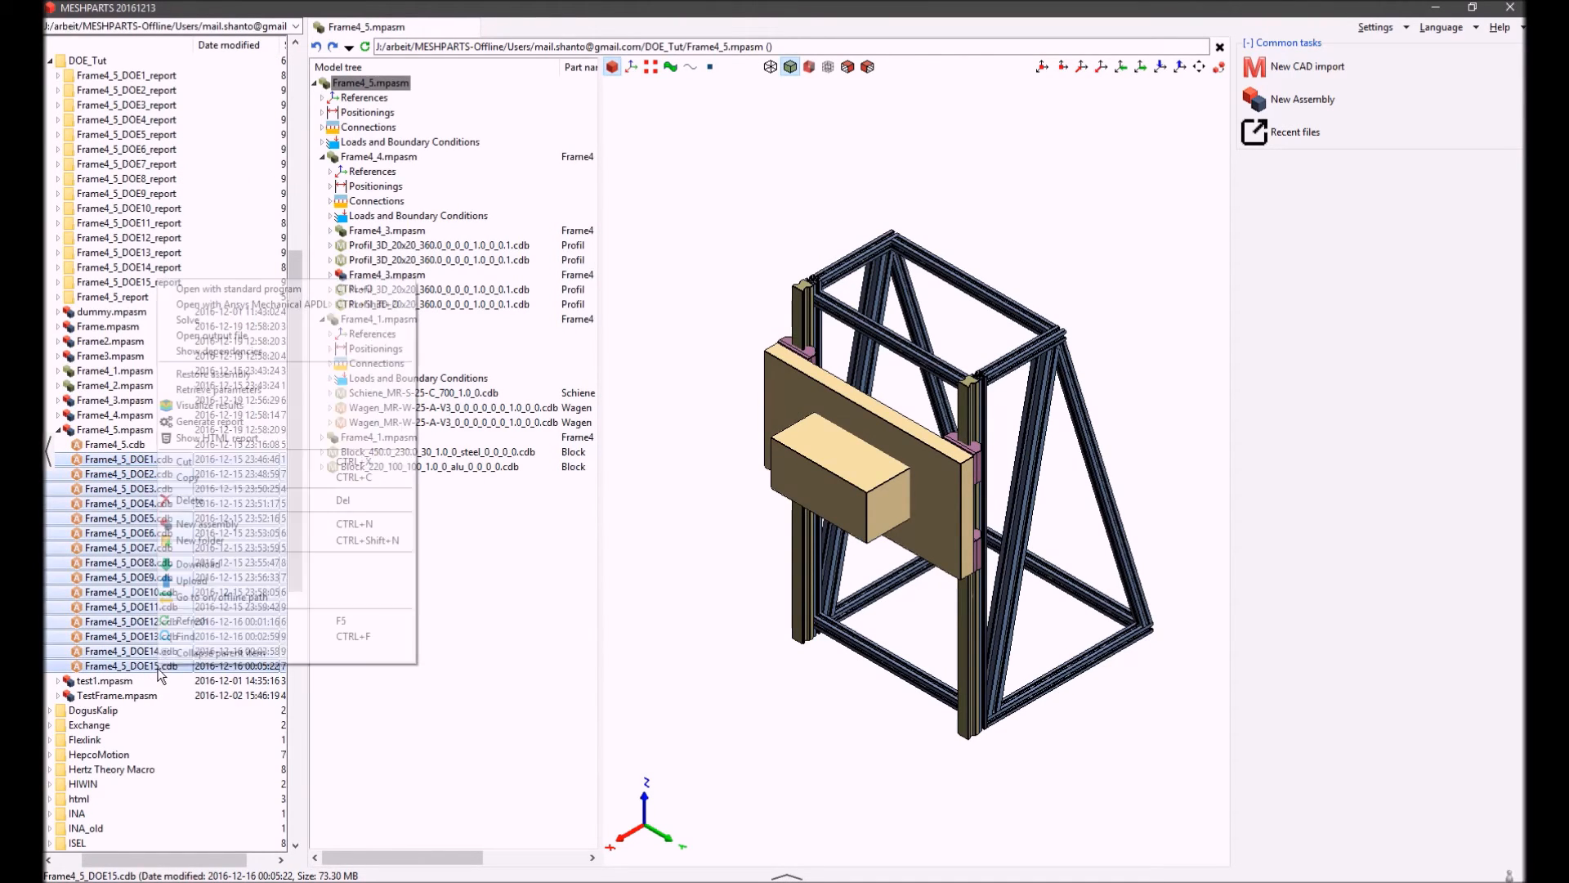
click(218, 389)
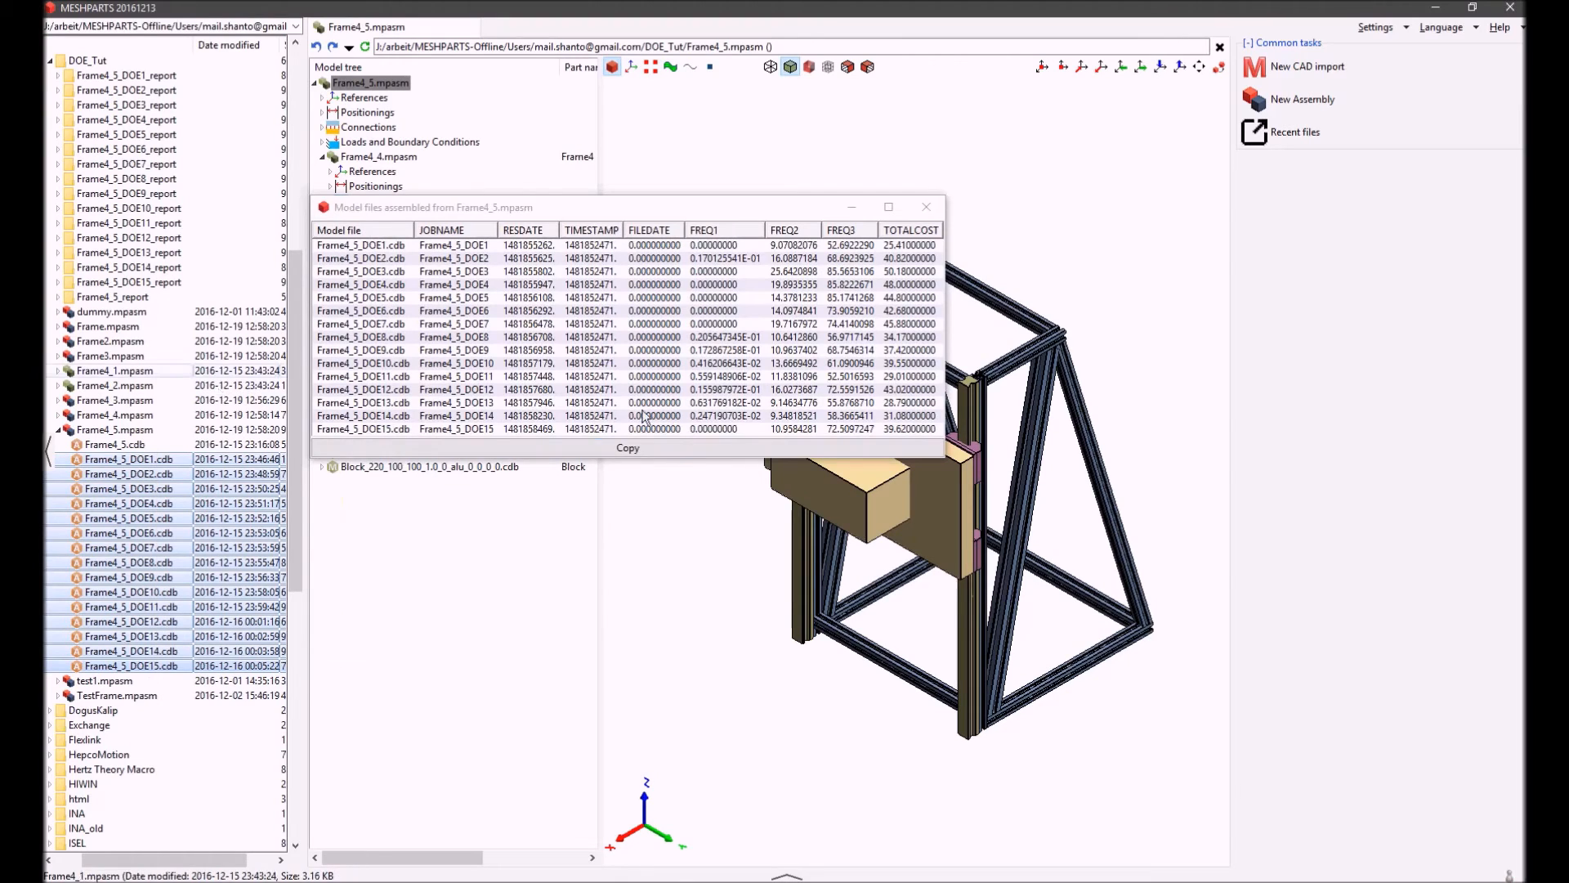
Copy the table of retrieved model parameters and switch to Excel to paste it into the calculation tables.xlsx workbook
click(662, 450)
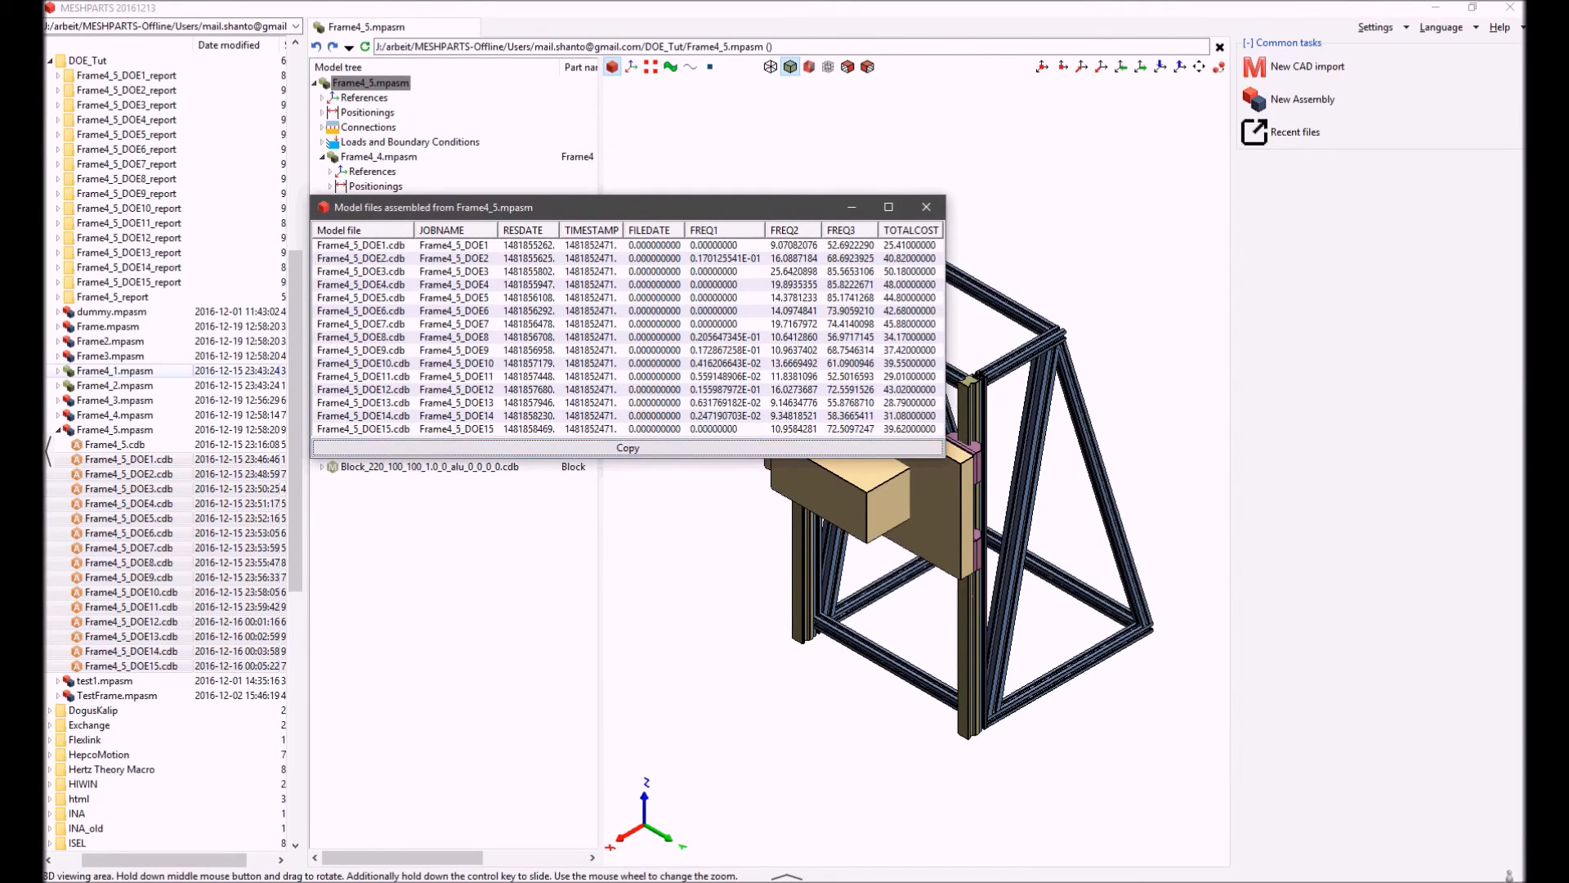
key(alt+Tab)
key(ctrl+v)
key(ctrl+a)
key(ctrl+c)
key(alt+Tab)
key(ctrl+v)
Examine the Design Analysis chart comparing TotalCost, Lambda1 and FREQ2 across the design points on the DOE Tutorial sheet
click(794, 671)
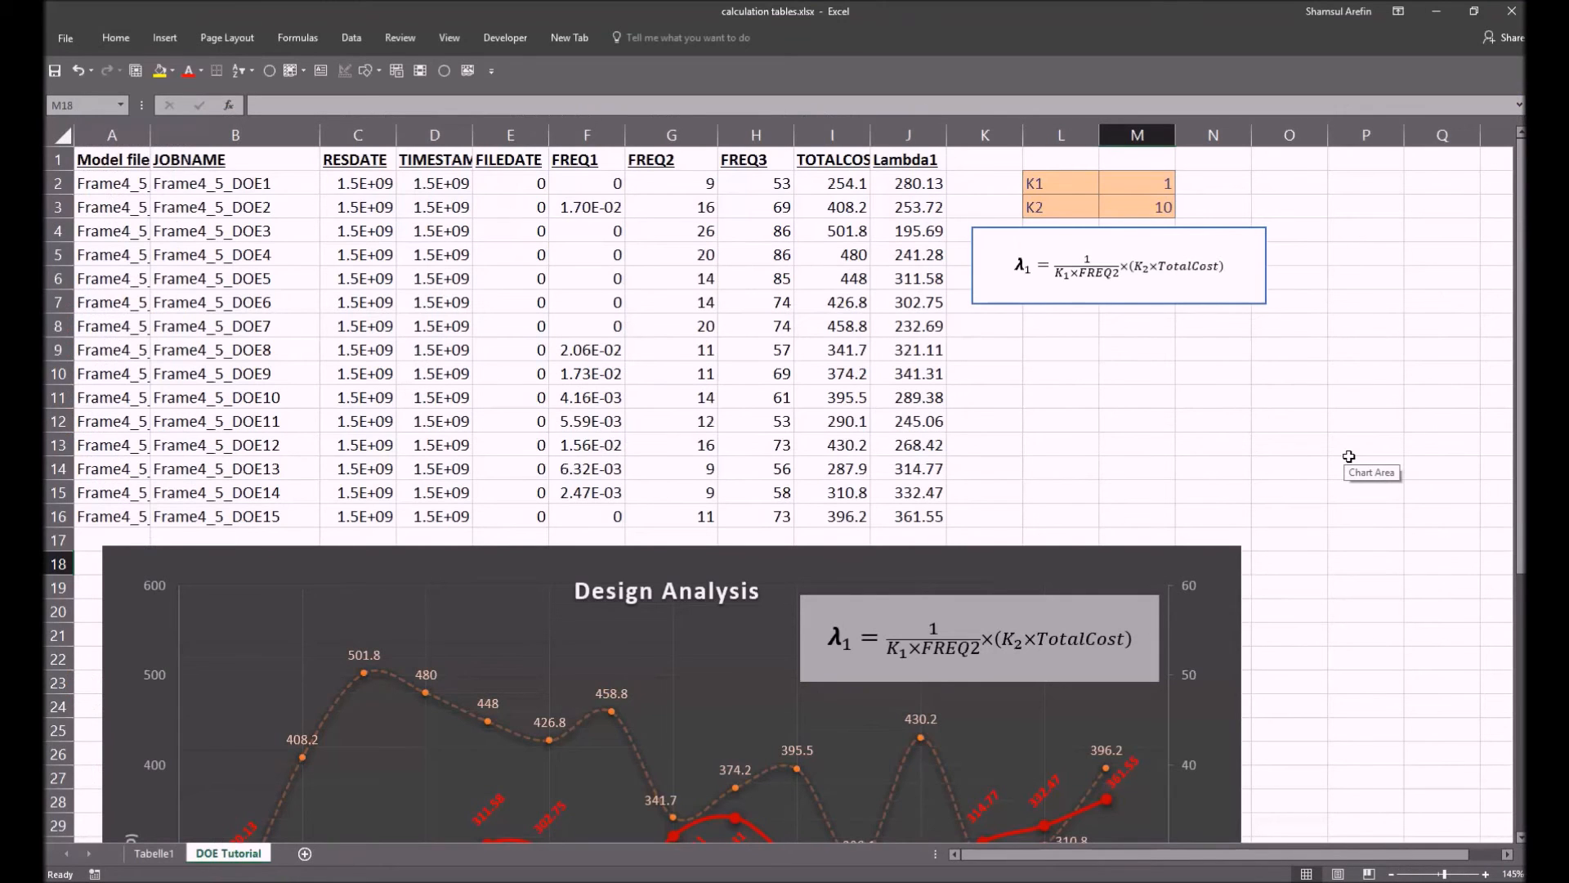
scroll(1349, 456, down, 5)
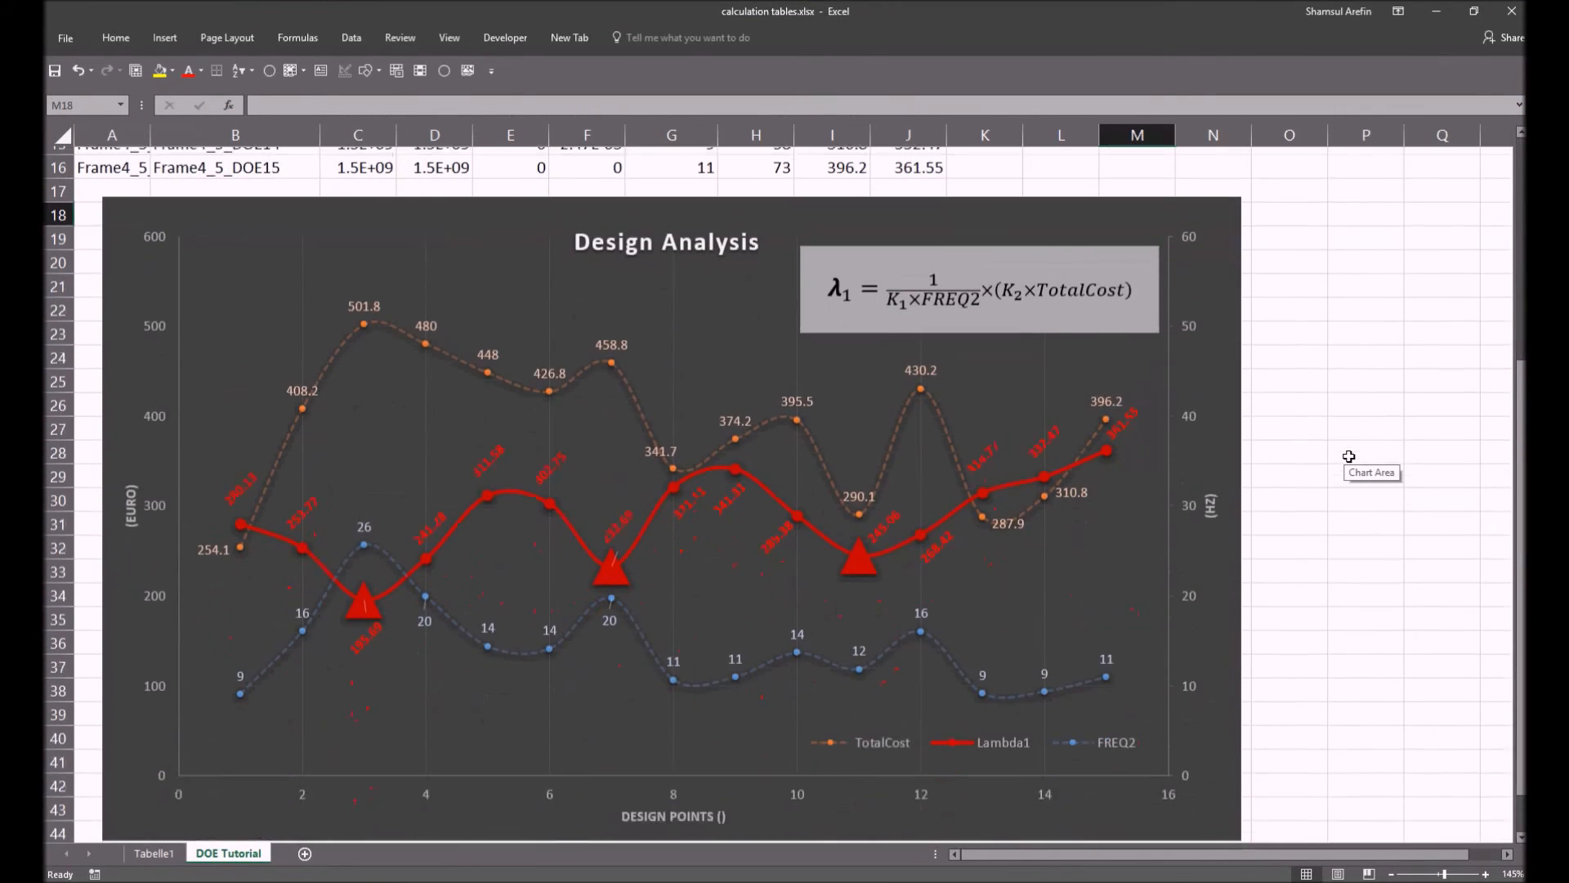
drag(1522, 403, 1523, 418)
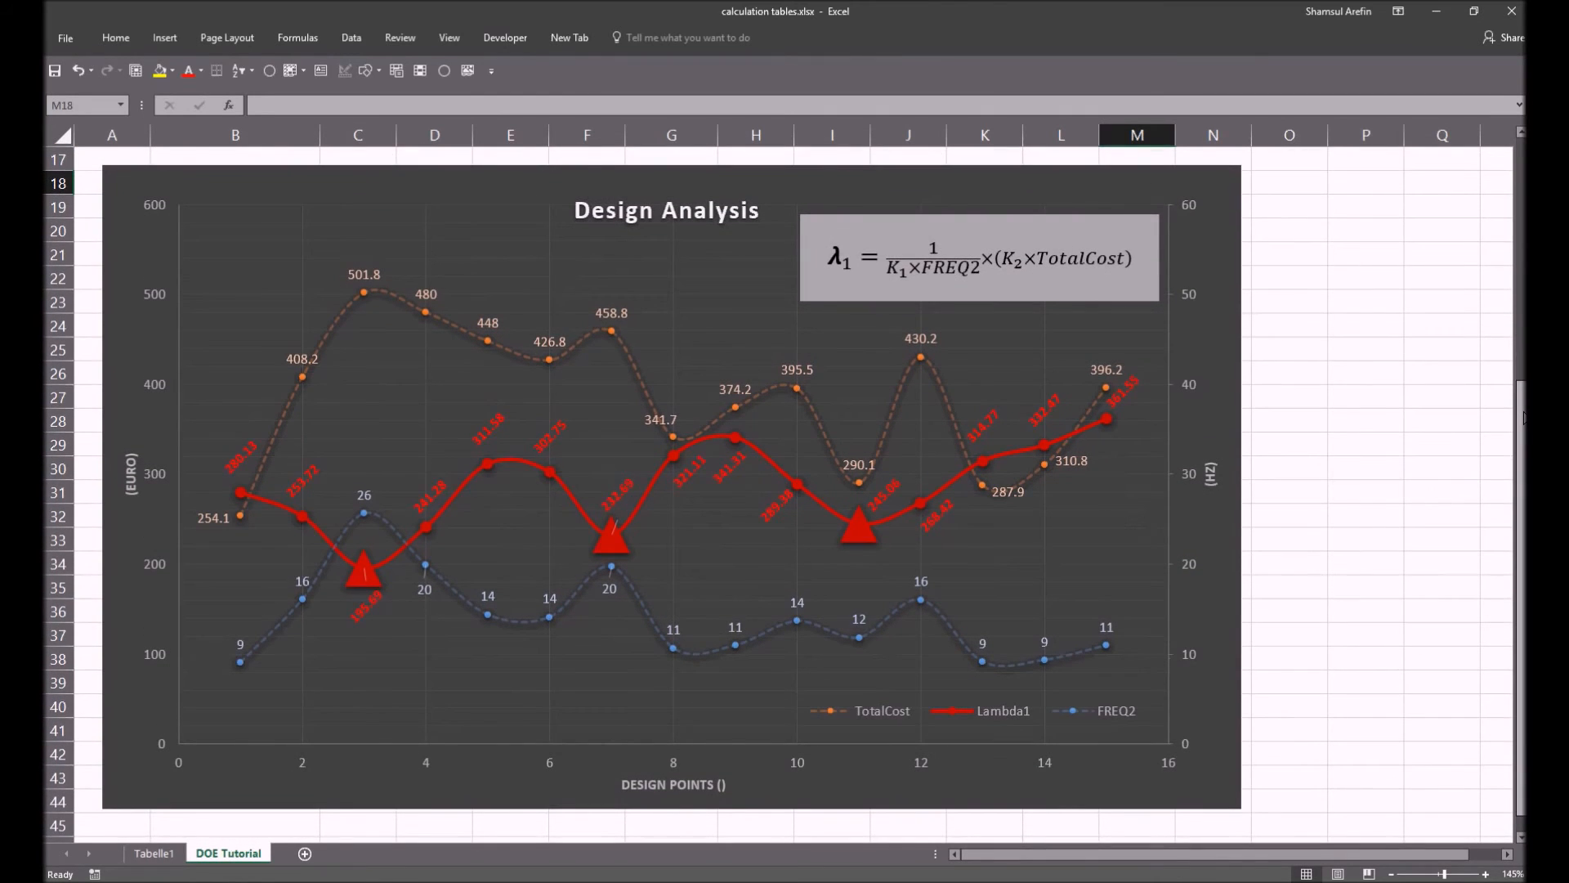